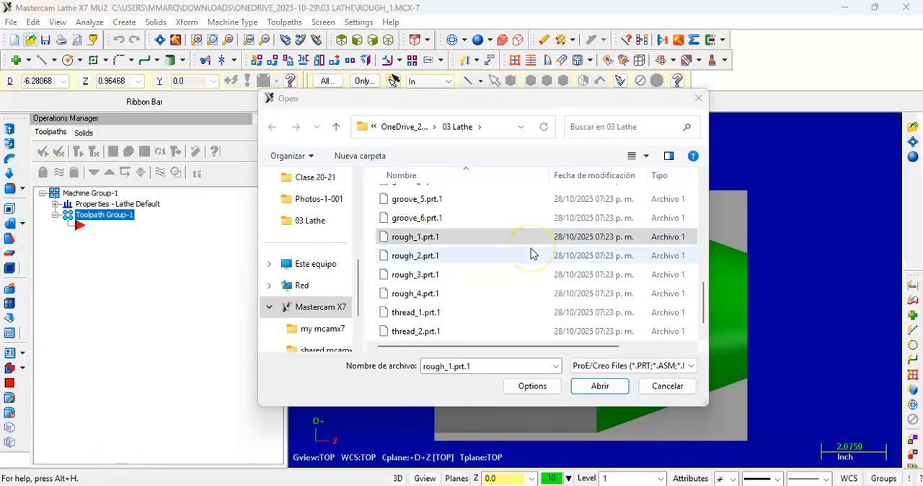
Step: Open the Creo part rough_1.prt.1 from the 03 Lathe folder and show it in the Top view
click(500, 237)
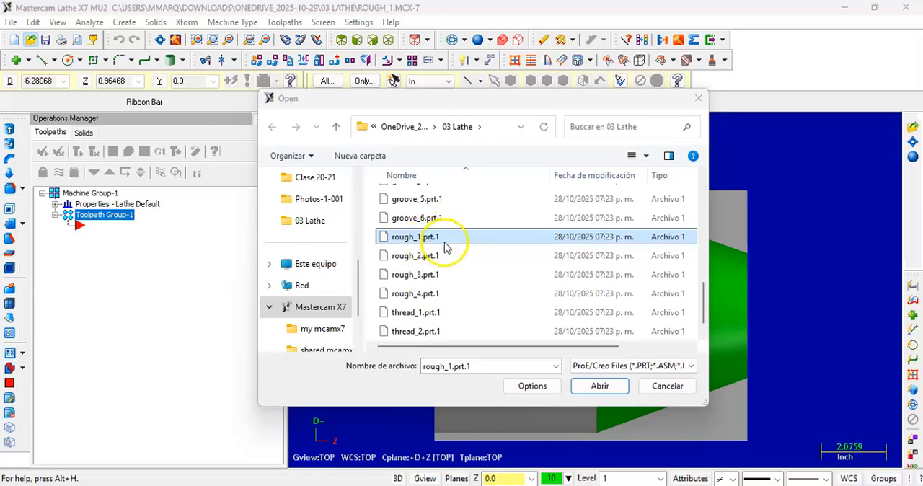
click(610, 385)
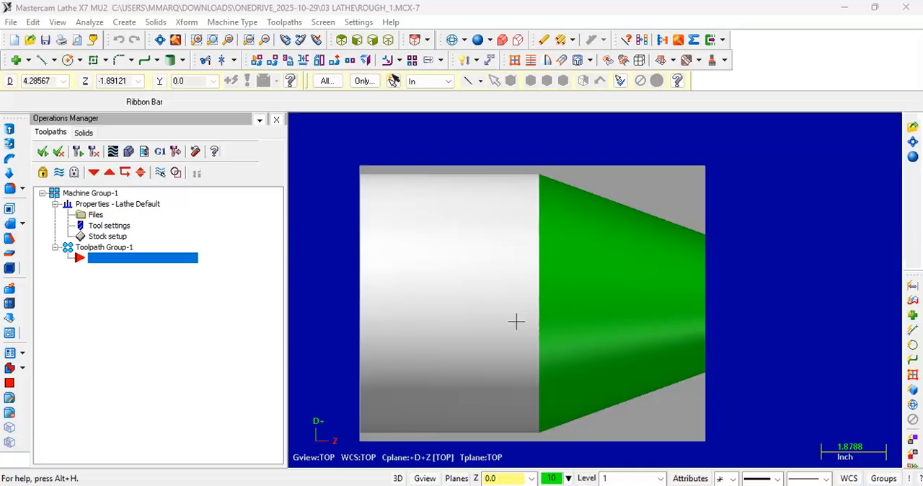
middle_drag(517, 321, 585, 305)
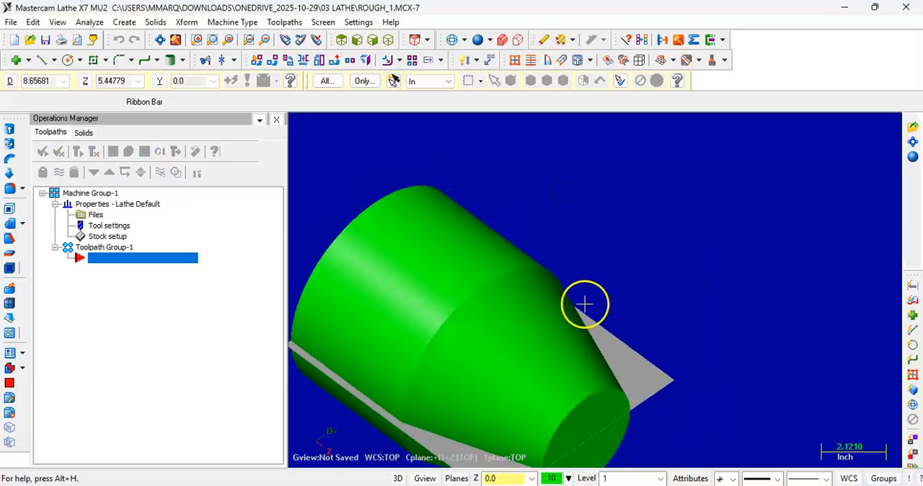
click(388, 39)
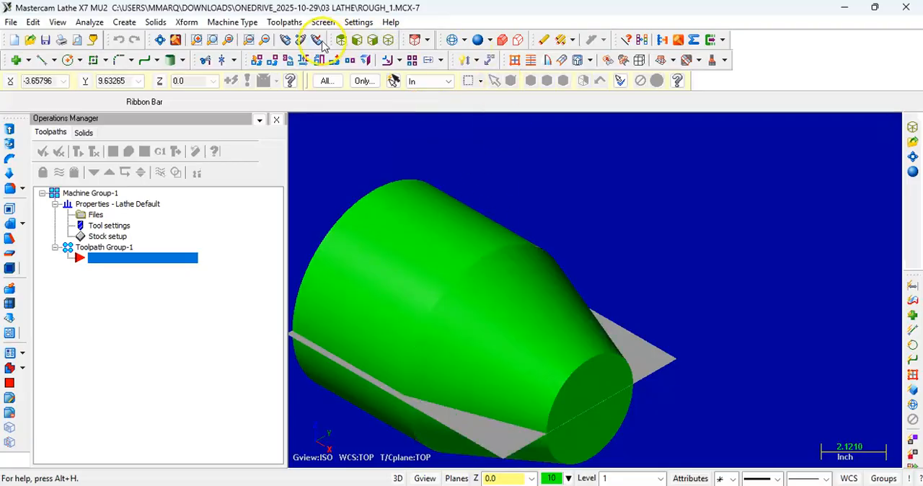
click(341, 40)
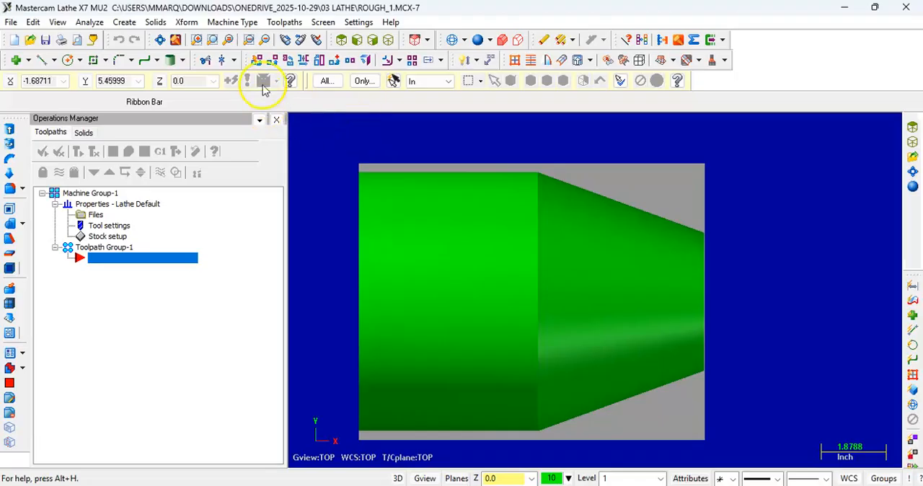
Step: Start a lathe Rough toolpath, accept ROUGH_1 as the NC name and move the Chaining dialog clear of the part
click(282, 24)
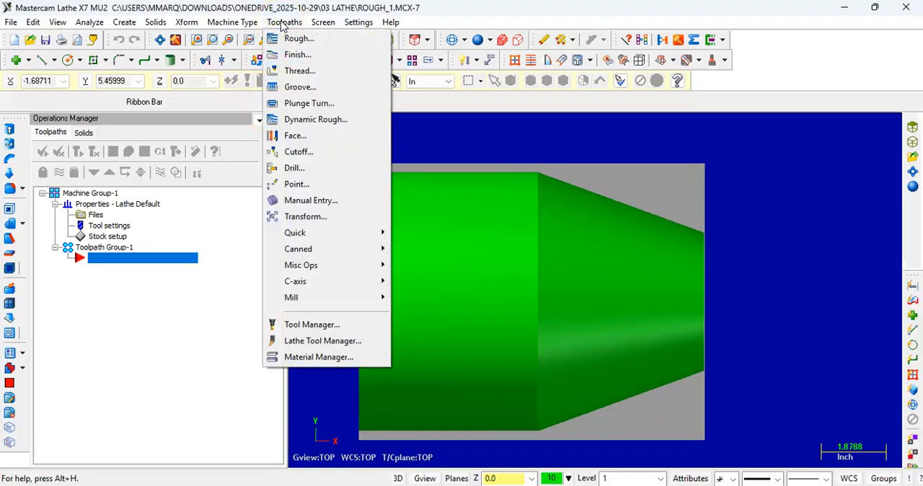
click(355, 47)
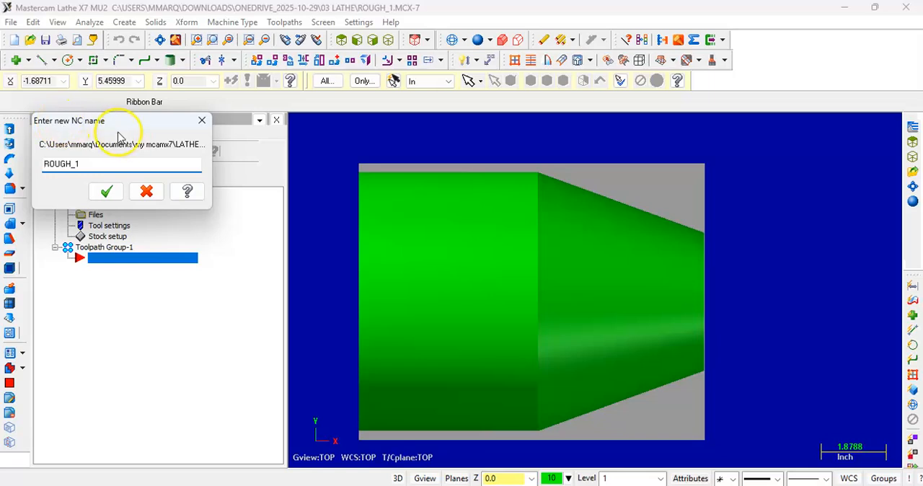
click(106, 191)
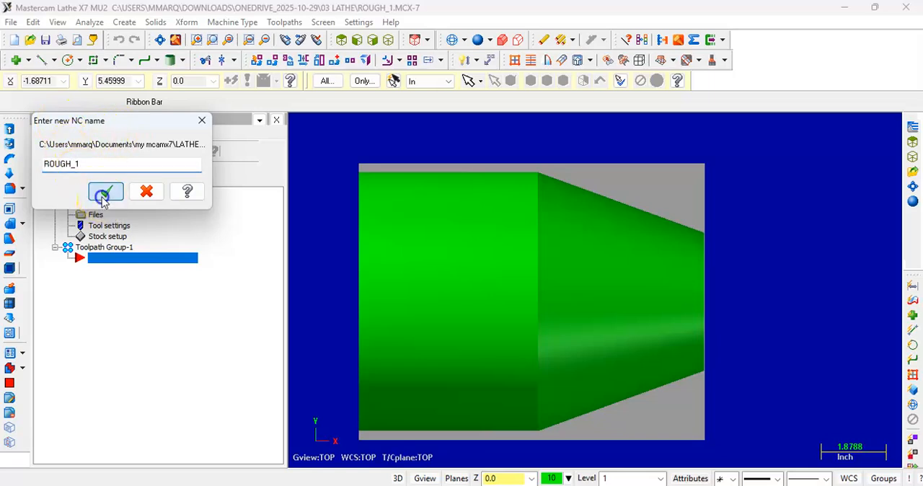
drag(91, 119, 205, 79)
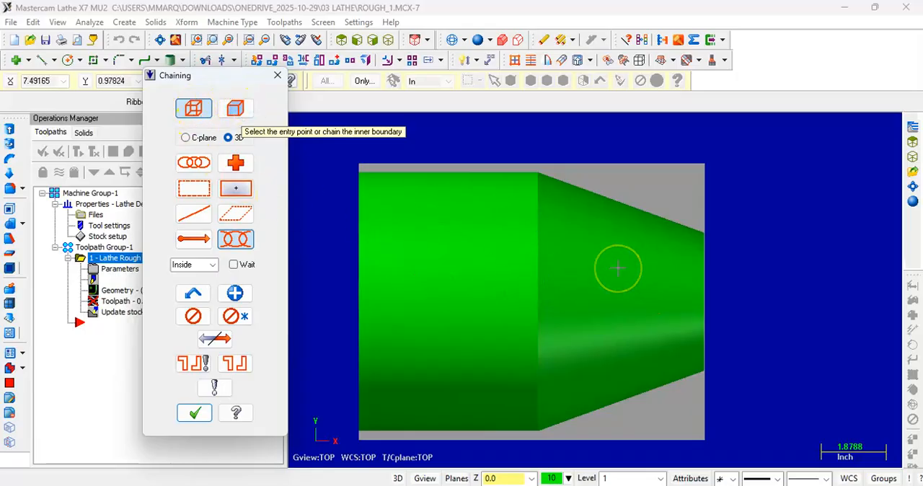
Step: Restrict chaining to wireframe geometry only, with solids selection turned off
click(190, 110)
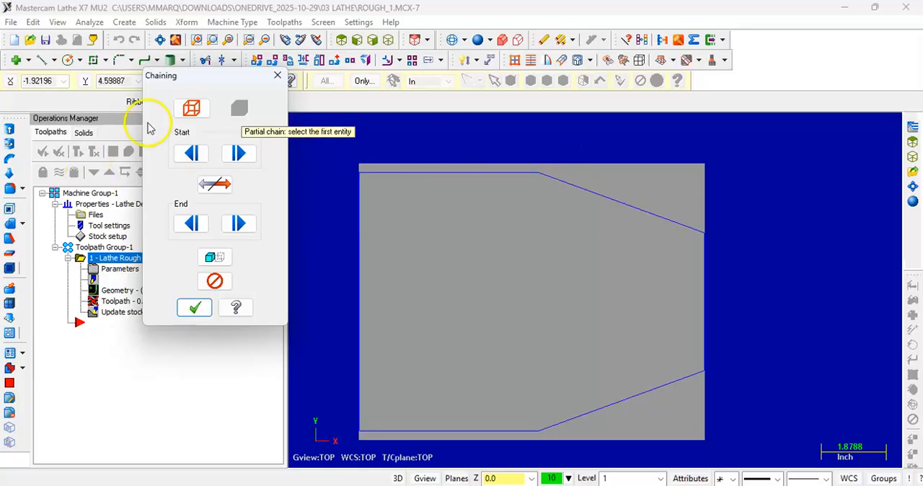
click(190, 109)
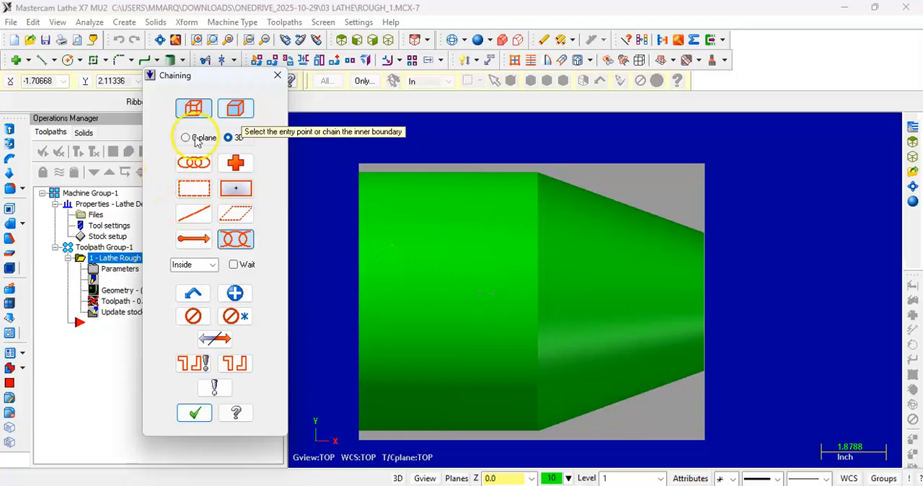
click(181, 110)
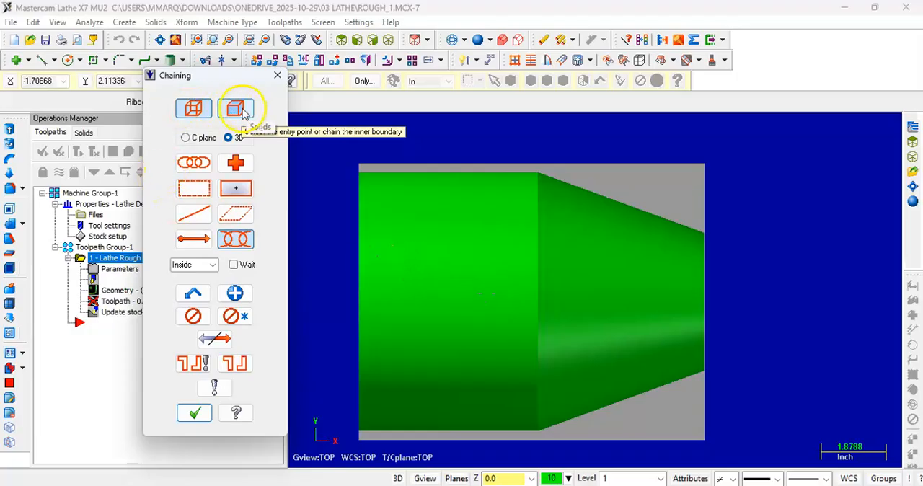
click(241, 109)
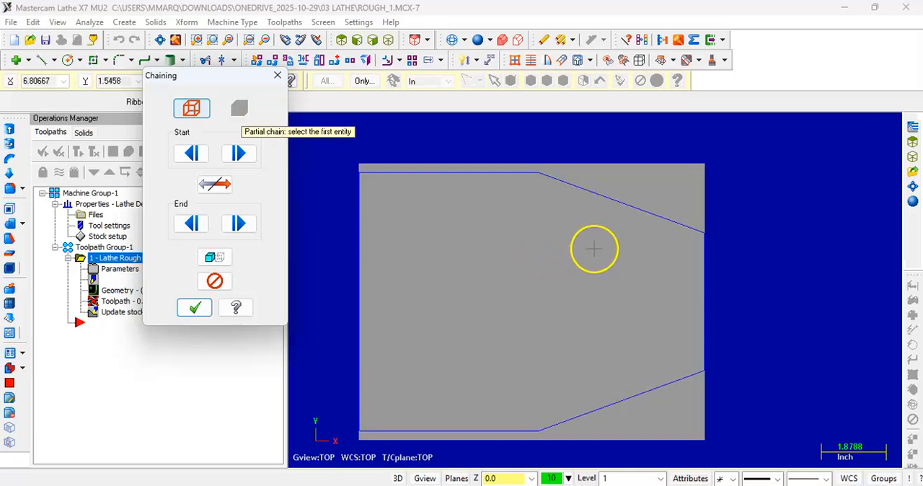
Step: Pick the part's upper tapered line as the first entity of the partial chain
click(388, 39)
scroll(649, 372, up, 2)
scroll(648, 372, up, 1)
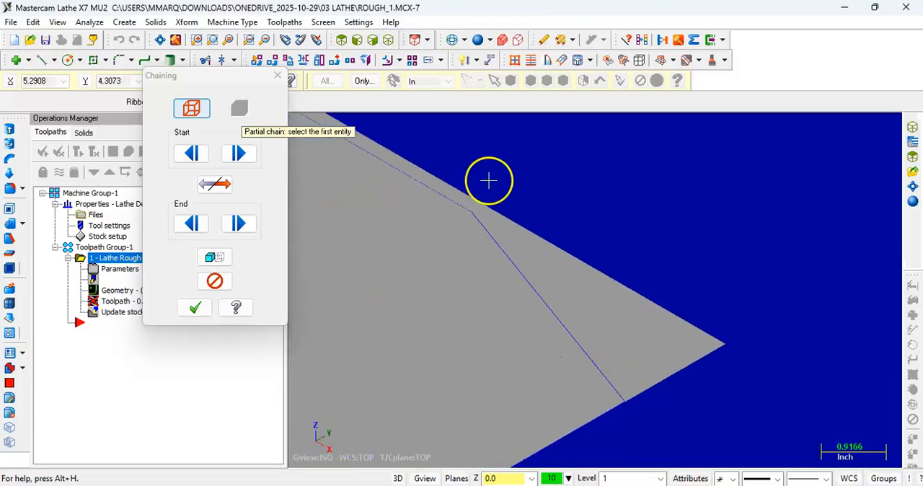
click(341, 39)
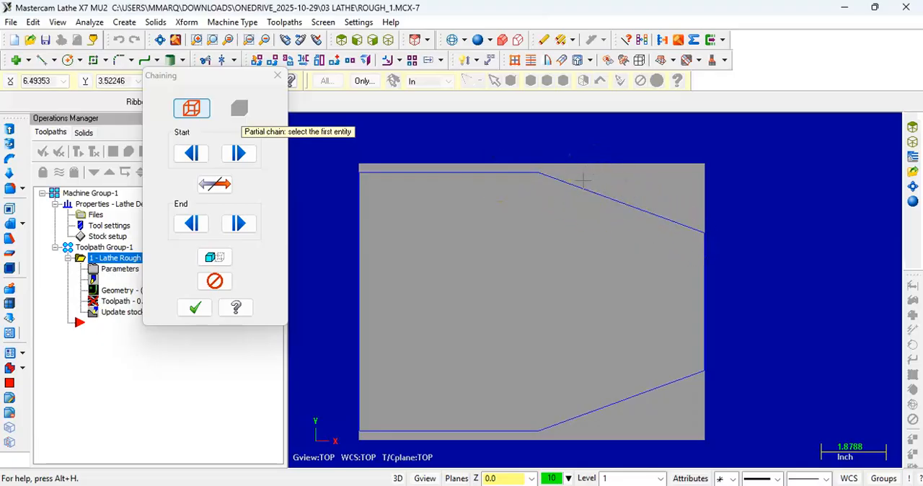
click(505, 172)
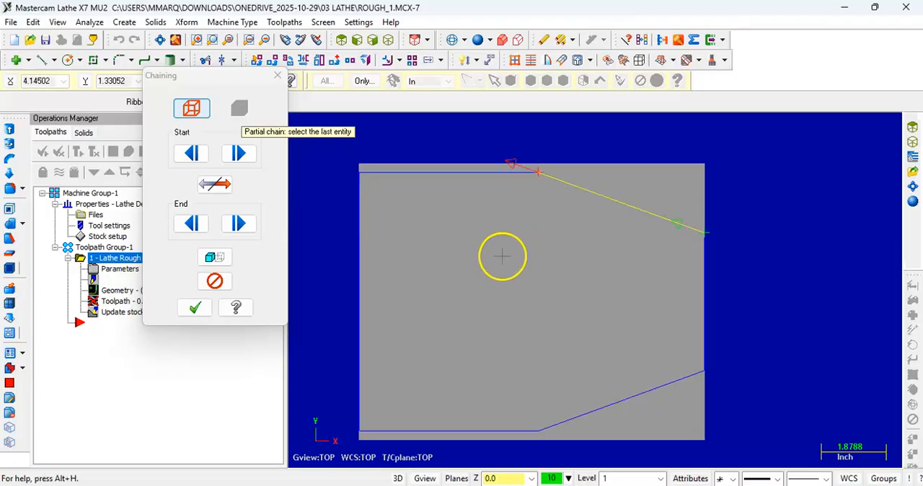
scroll(721, 155, up, 2)
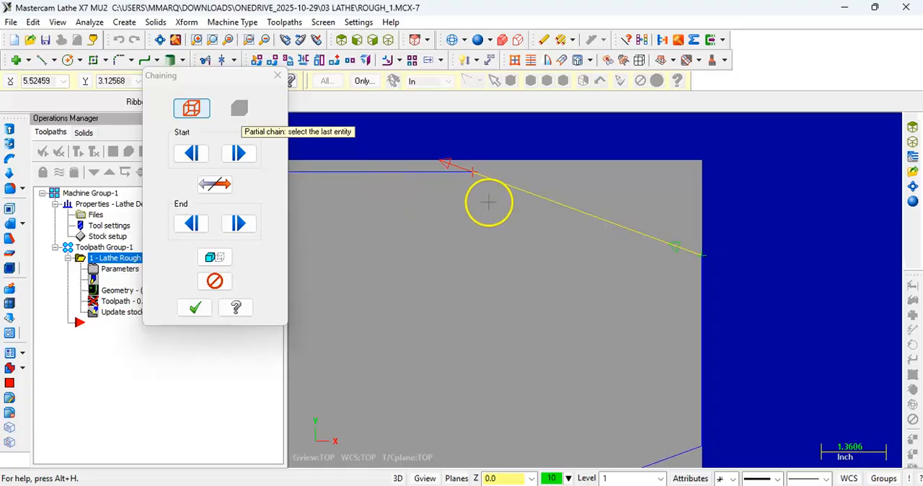
scroll(589, 245, down, 2)
scroll(706, 199, up, 2)
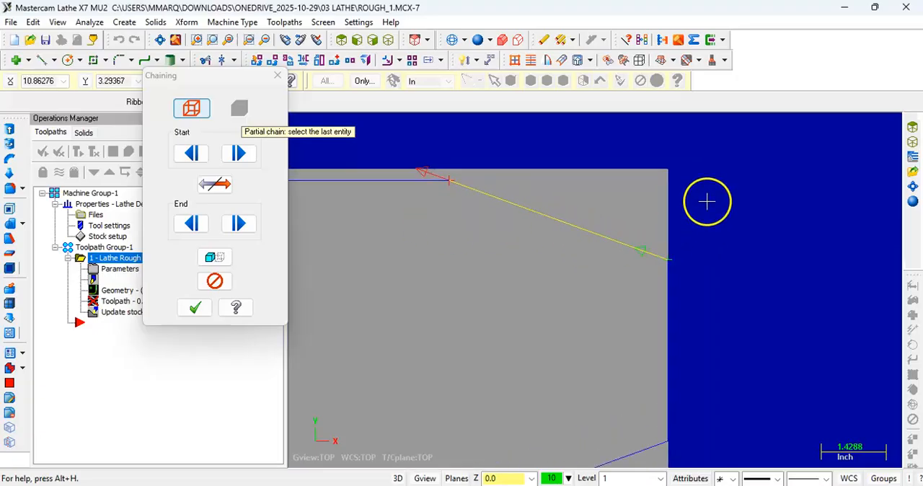
scroll(691, 201, down, 2)
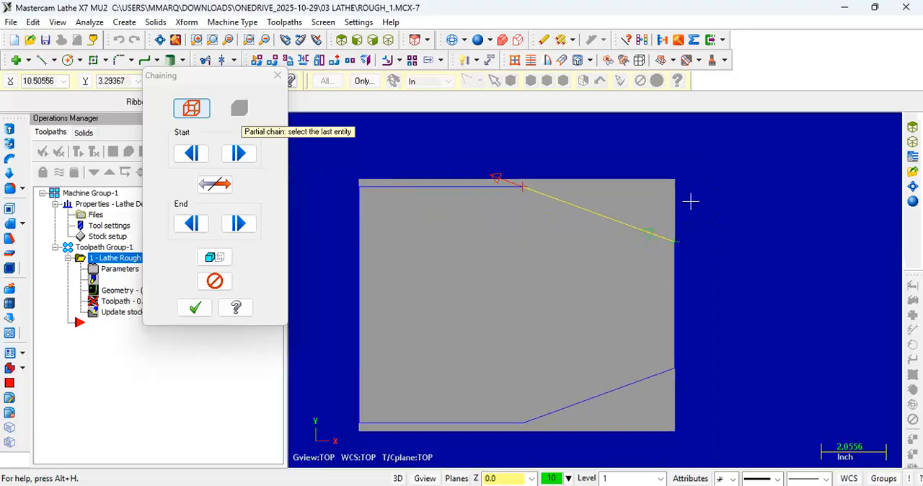
scroll(672, 147, up, 1)
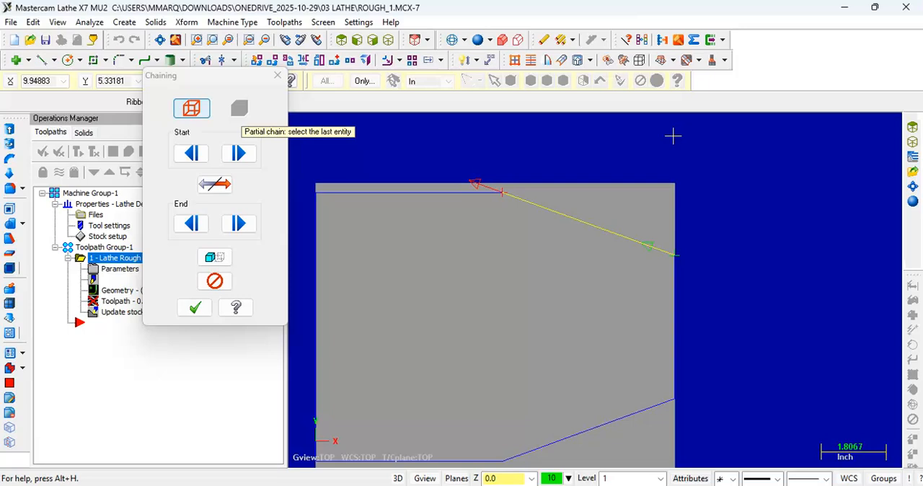
scroll(768, 206, down, 2)
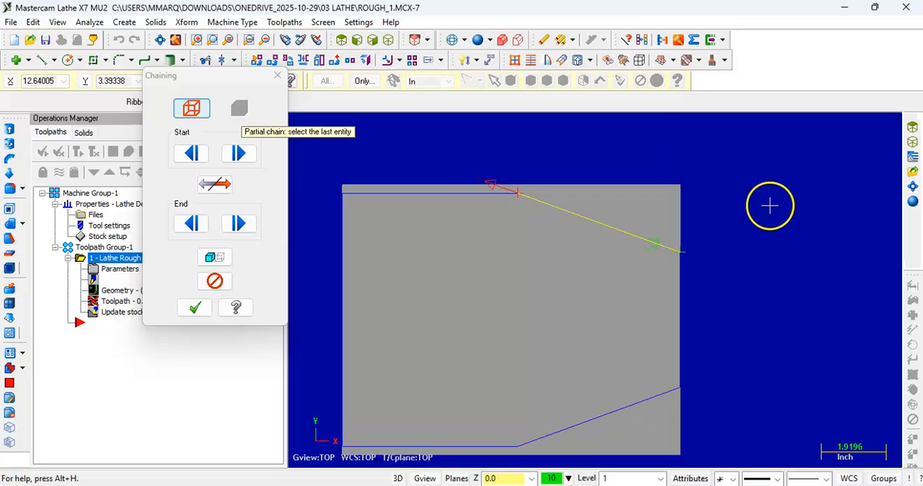
scroll(778, 139, up, 1)
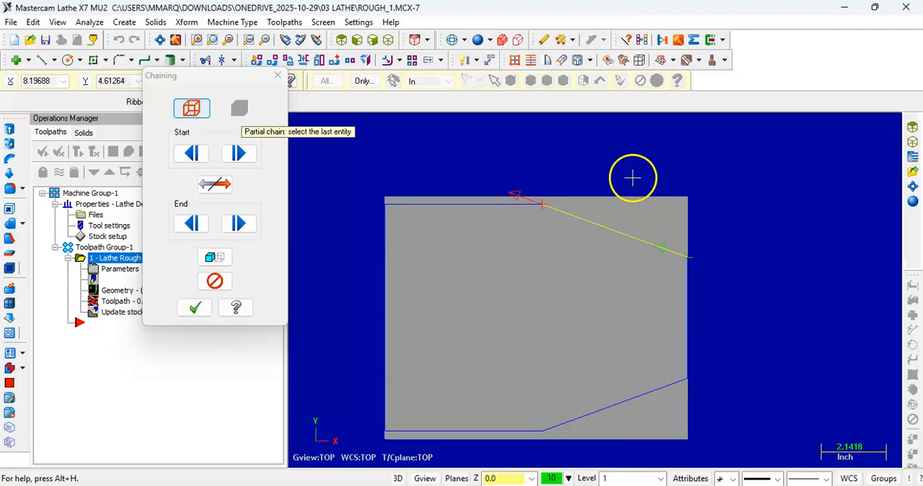
scroll(617, 174, up, 1)
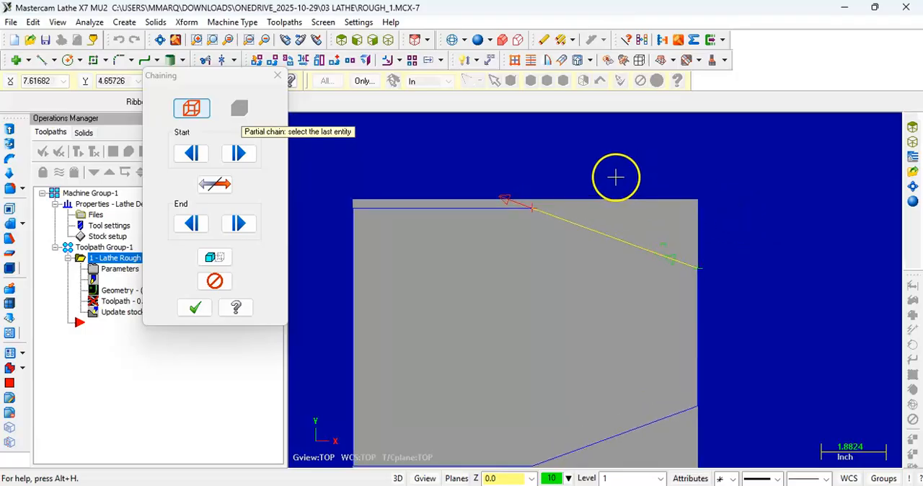
scroll(658, 247, up, 1)
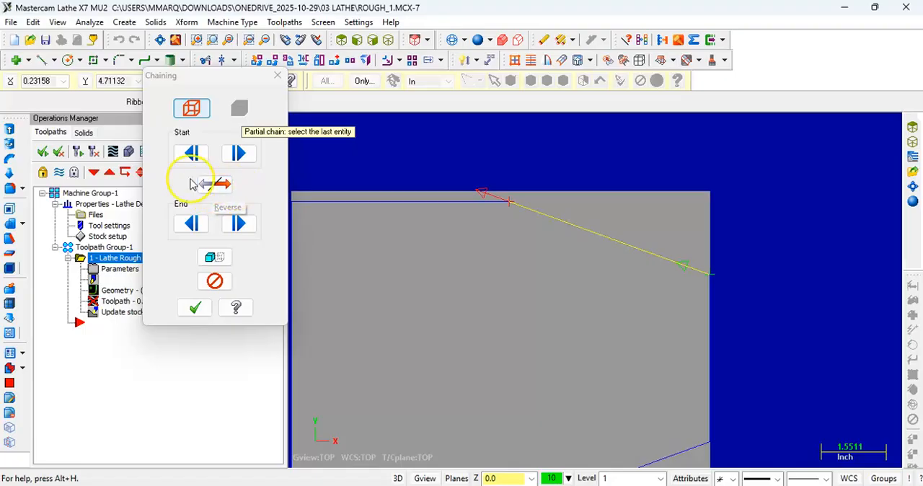
Step: Try reversing the chain direction on the upper tapered line in both directions, and unselect the line
click(211, 186)
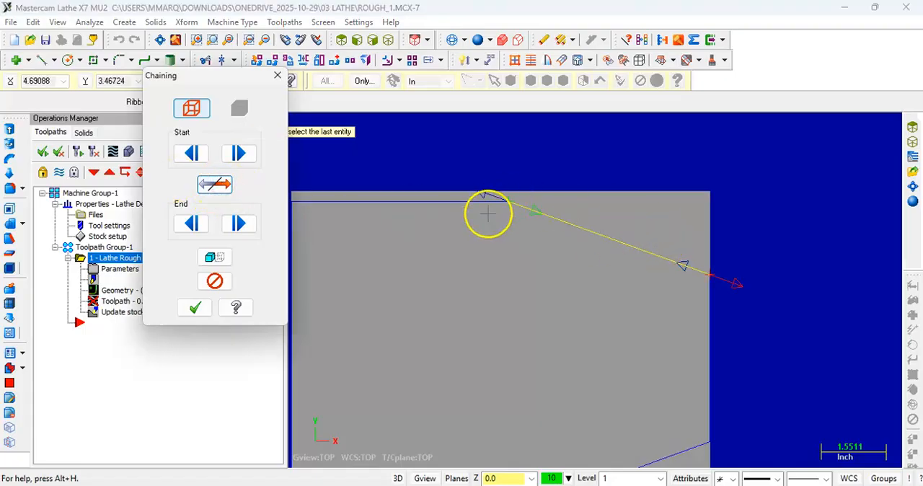
scroll(573, 247, up, 1)
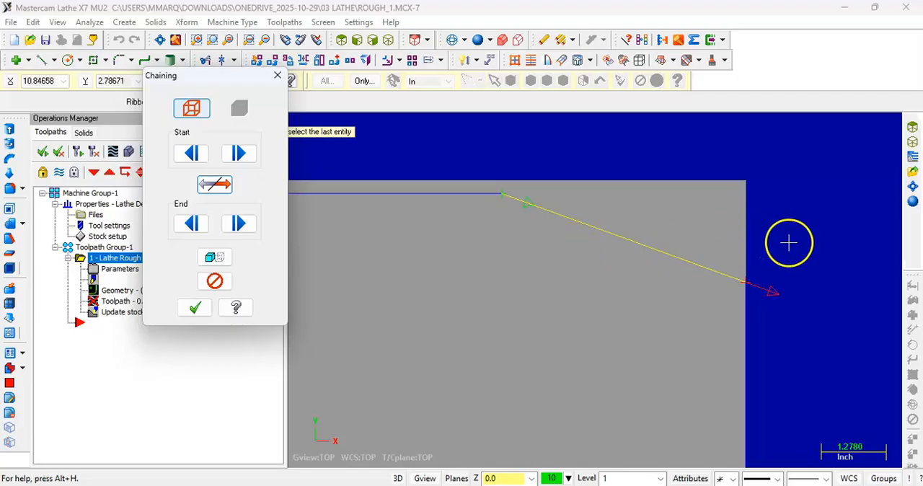
scroll(793, 238, up, 1)
click(214, 184)
scroll(488, 179, down, 2)
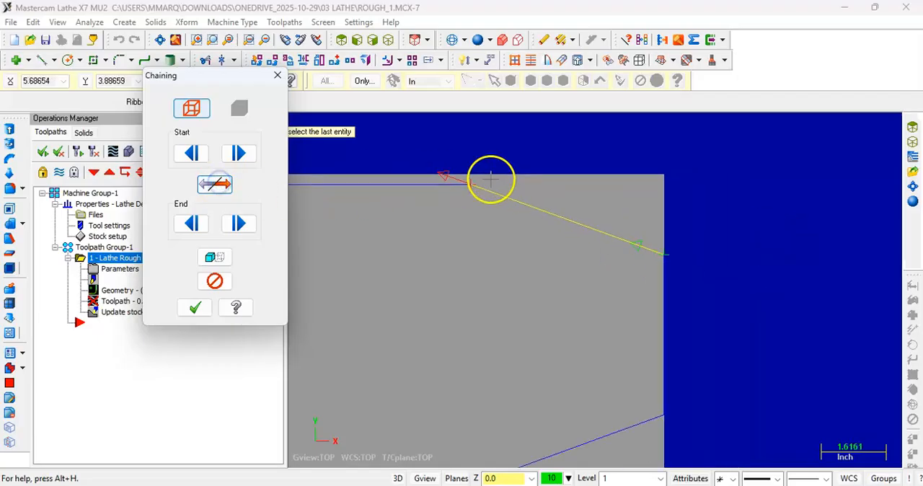
click(204, 188)
click(204, 189)
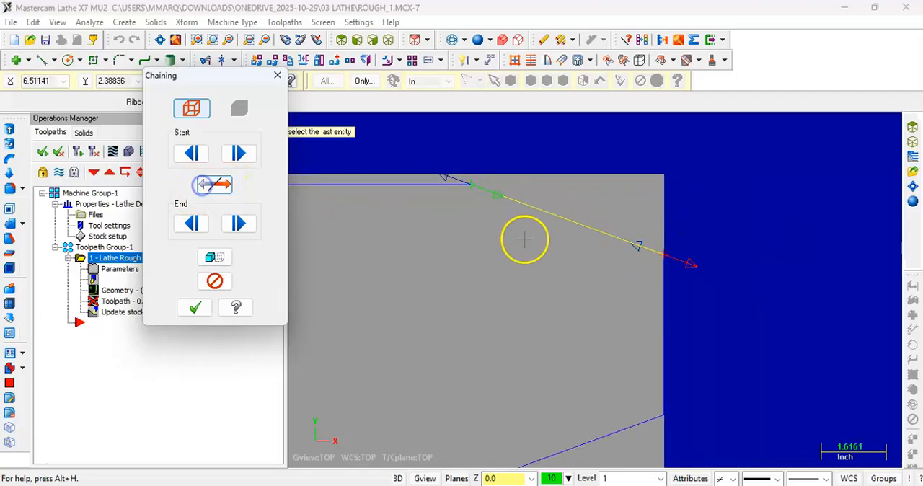
scroll(523, 241, up, 1)
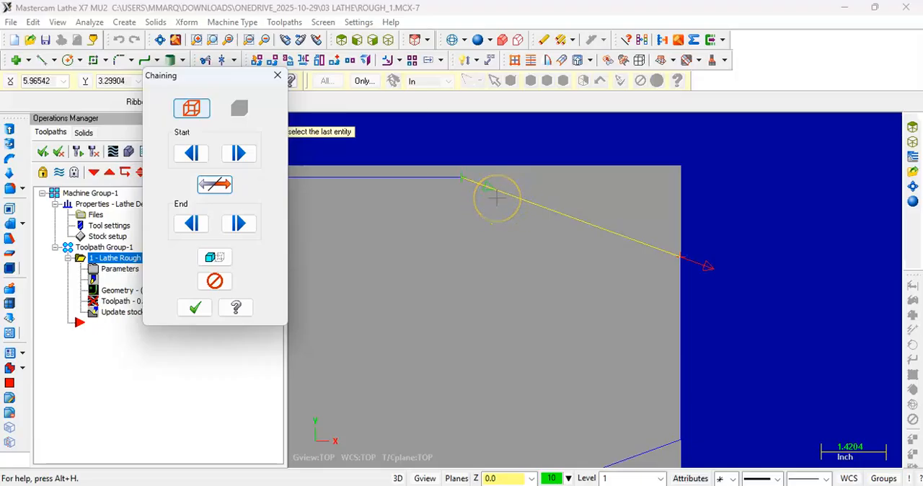
scroll(496, 197, down, 1)
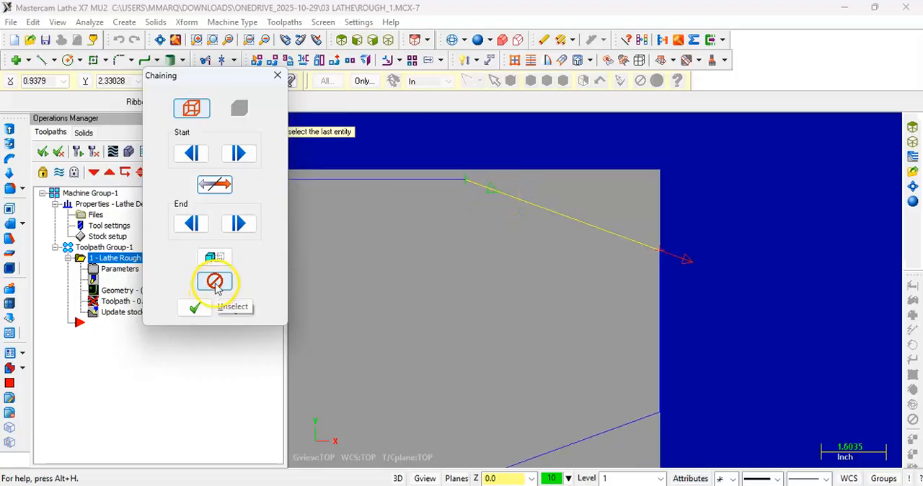
click(216, 284)
Step: Chain the upper tapered line again from its small-diameter end, running toward the cylindrical section
scroll(496, 229, down, 2)
scroll(524, 191, up, 1)
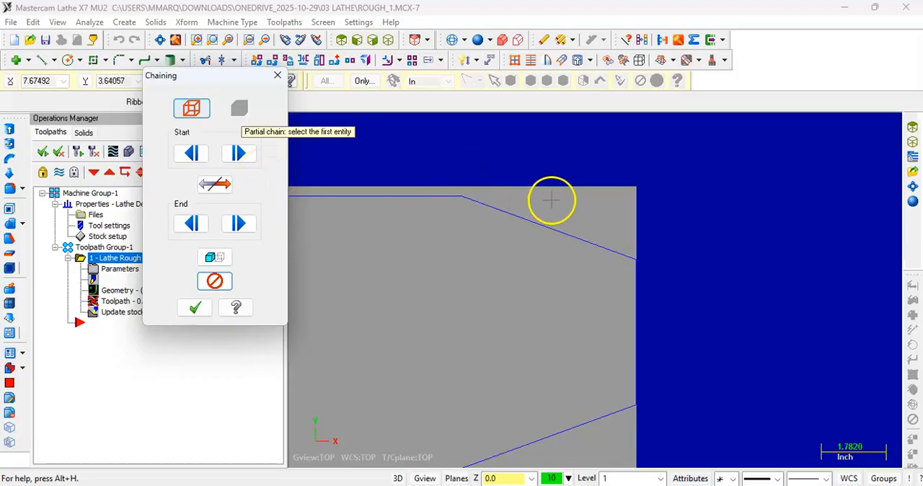
click(540, 228)
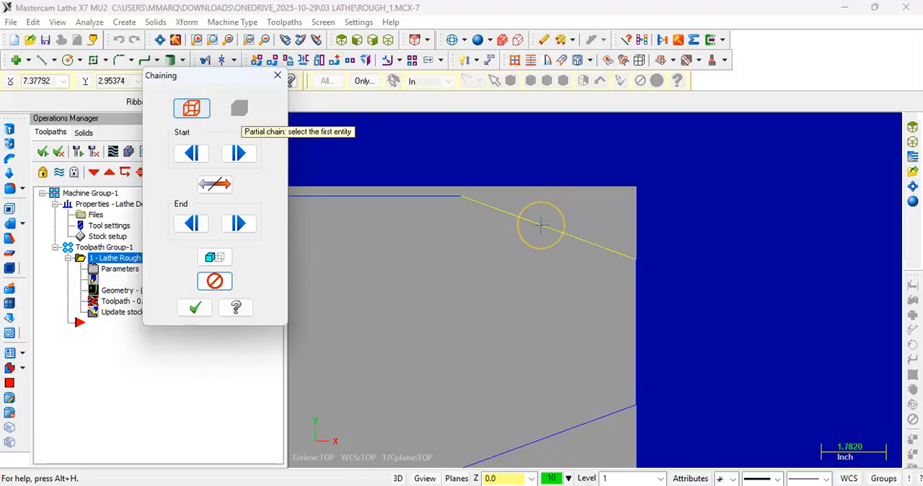
click(551, 221)
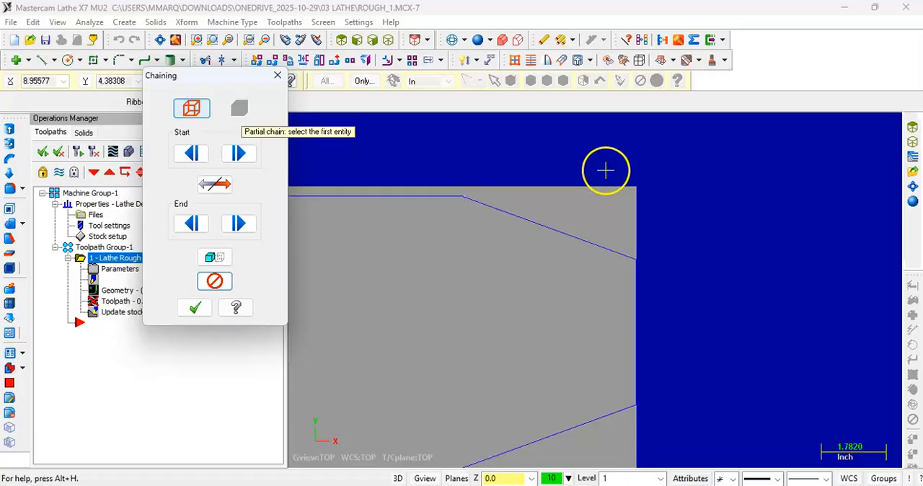
click(615, 251)
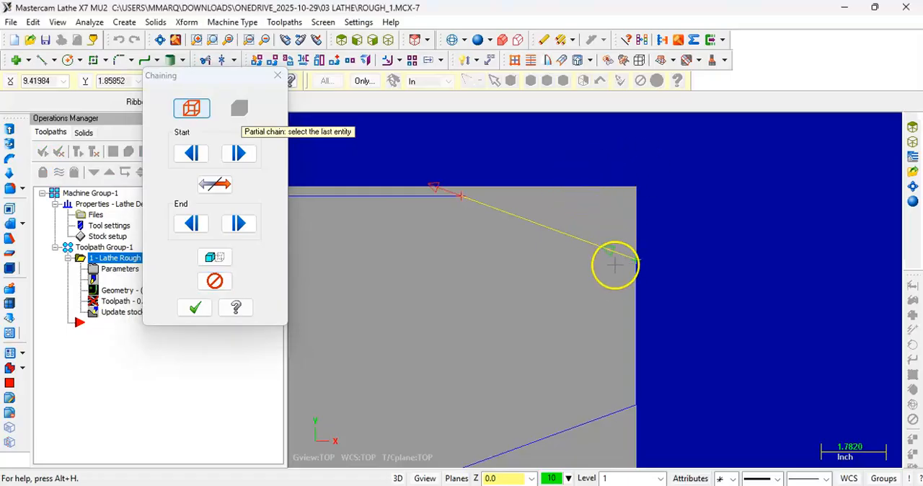
scroll(613, 264, down, 2)
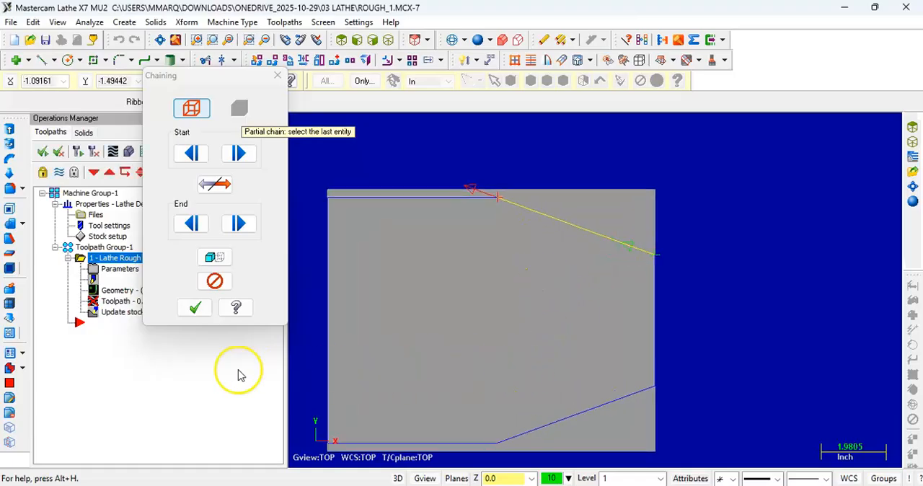
Step: Accept the chained tapered line and choose the T0101 OD ROUGH RIGHT - 80 DEG. tool for the roughing operation
click(195, 307)
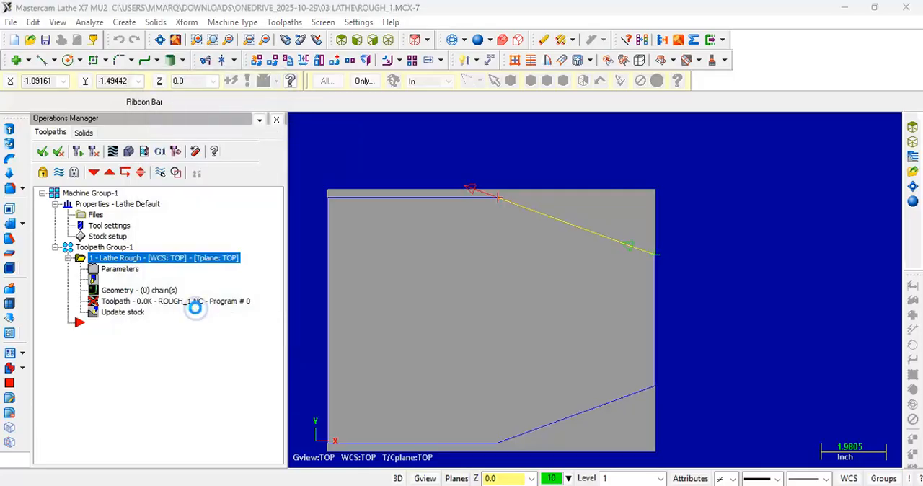
click(139, 85)
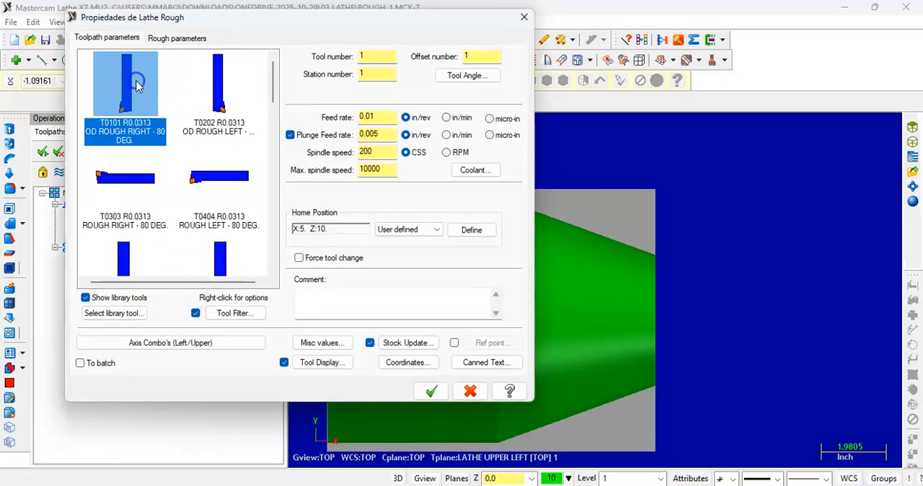
mouse_move(139, 85)
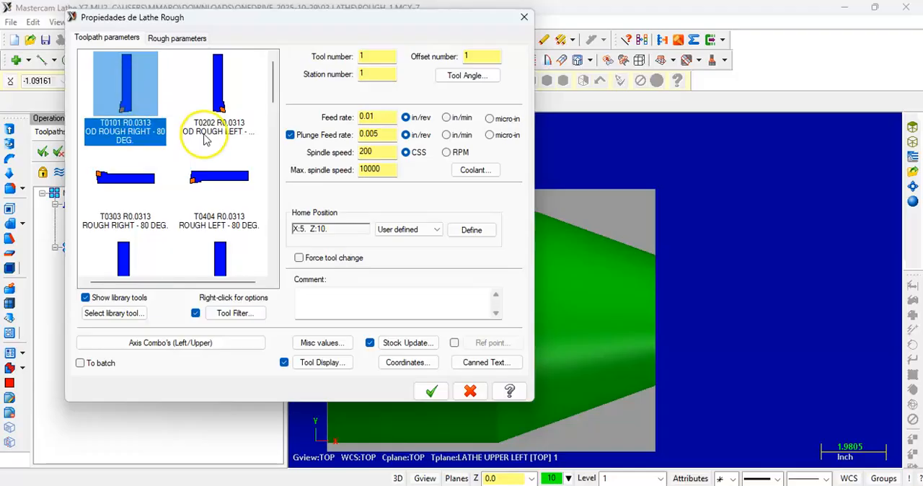
Step: Look through the library's other OD, face and ID roughing tools, and return to T0101 OD ROUGH RIGHT - 80 DEG
drag(211, 16, 403, 36)
click(346, 123)
click(415, 100)
click(343, 183)
click(429, 201)
click(340, 263)
scroll(339, 263, down, 2)
click(410, 143)
click(339, 201)
click(410, 205)
click(308, 268)
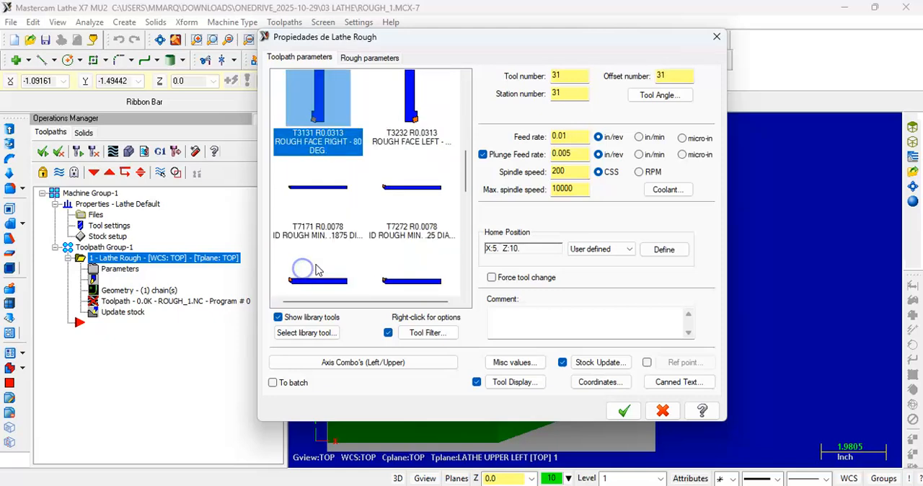
click(412, 128)
click(301, 199)
click(377, 198)
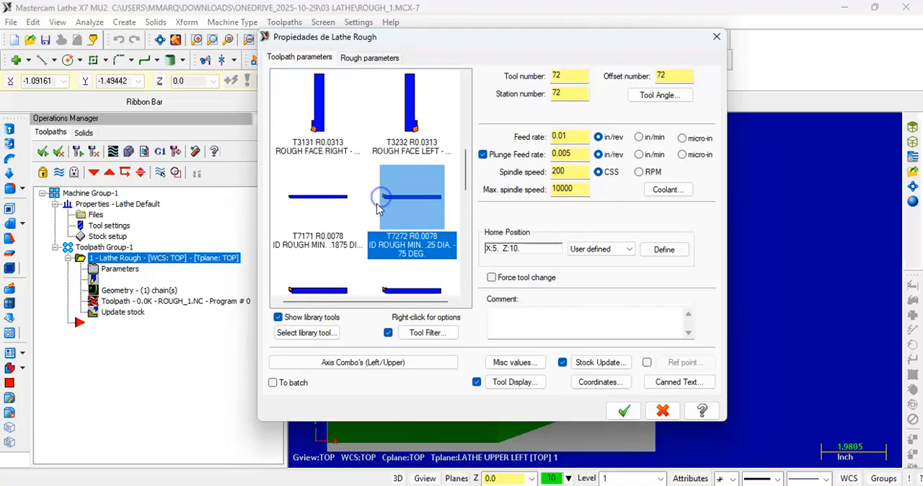
click(317, 148)
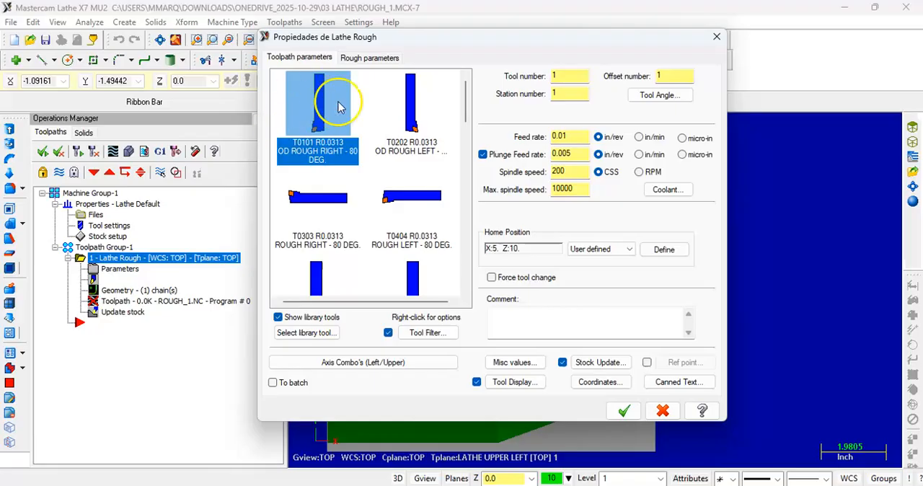
drag(415, 43, 242, 26)
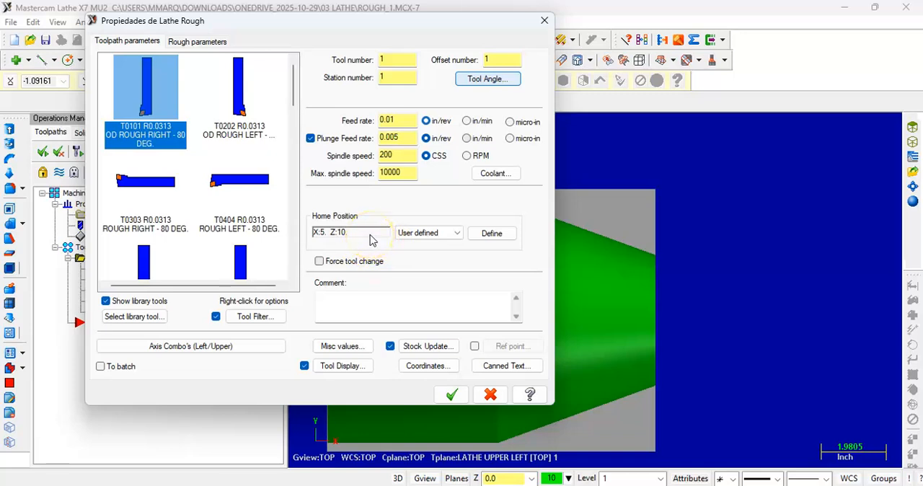
Step: Define the user-defined home position as X 20, Z 20 for the T0101 roughing tool
click(428, 231)
click(494, 236)
click(492, 233)
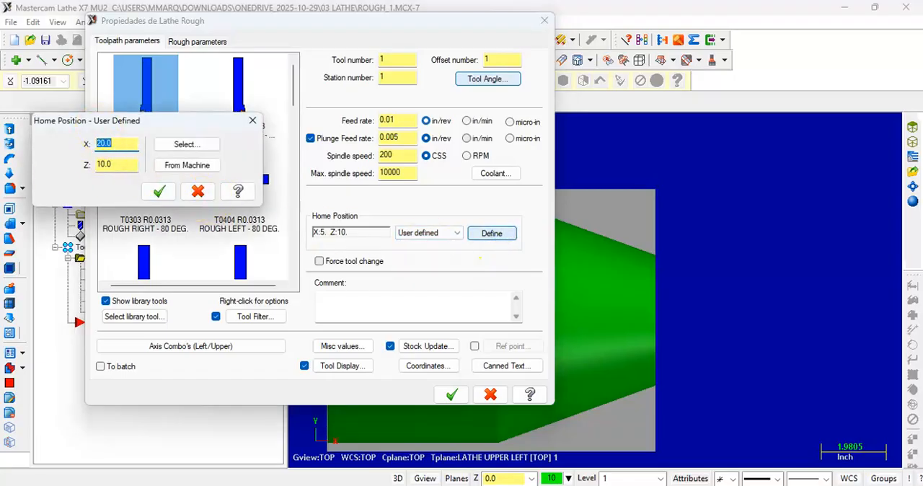
text(20)
key(Return)
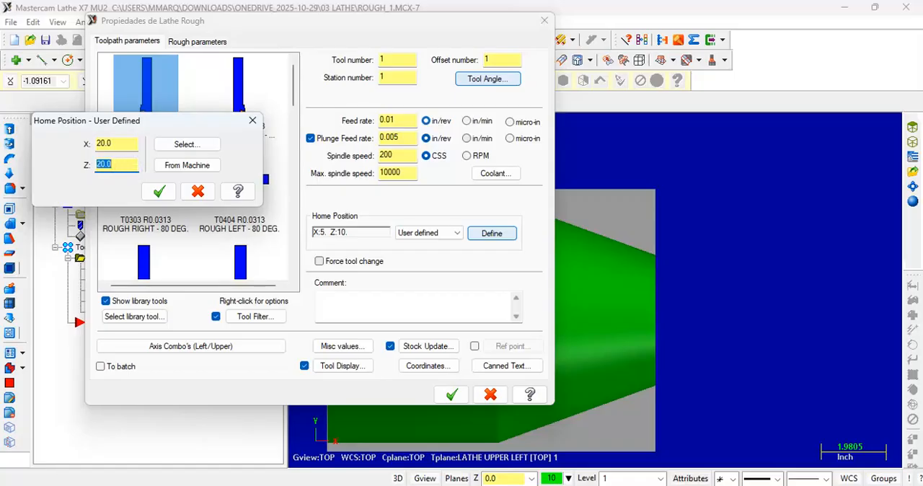
click(159, 192)
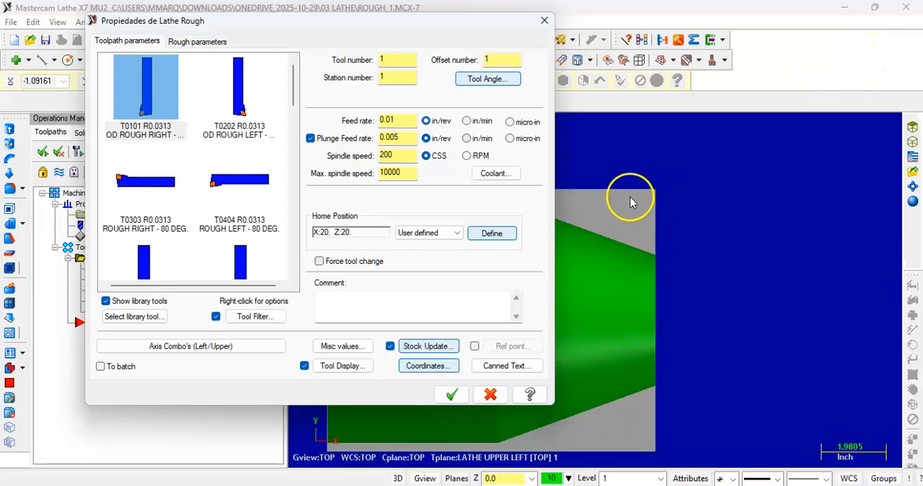
click(130, 121)
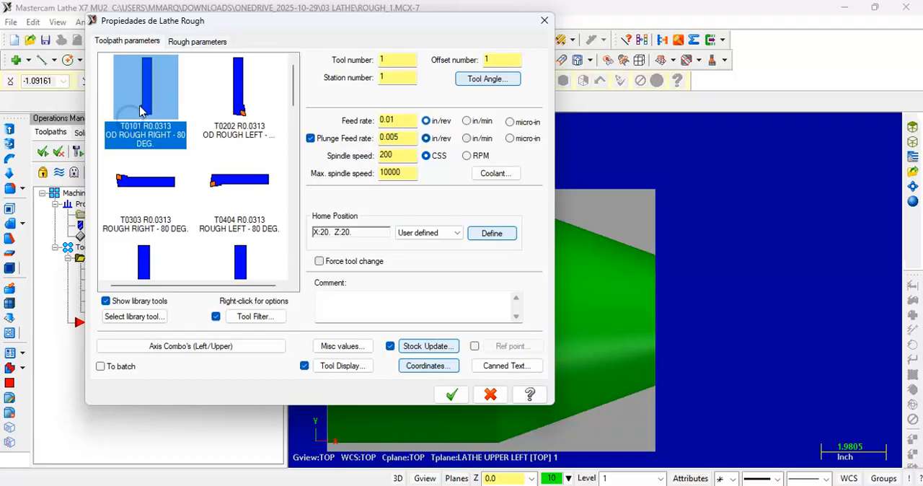
Step: Set stock recognition in the rough parameters to Use stock for outer boundary and generate the toolpath
click(199, 41)
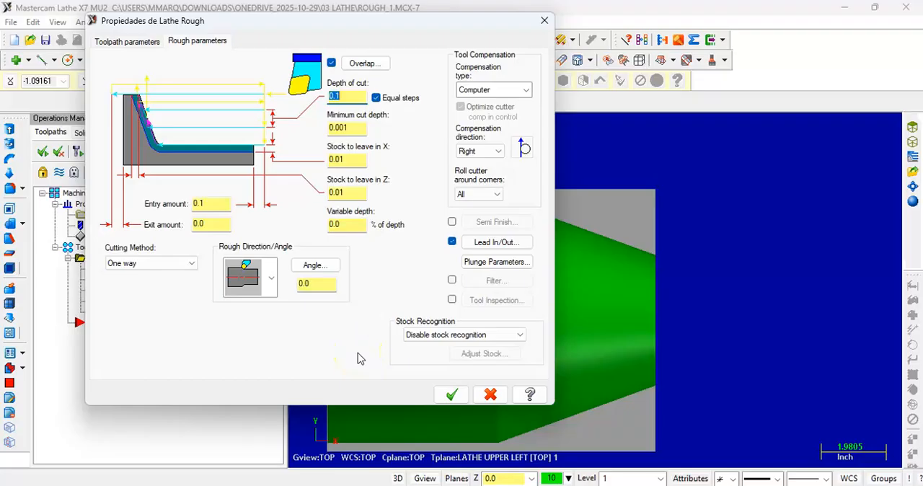
click(472, 335)
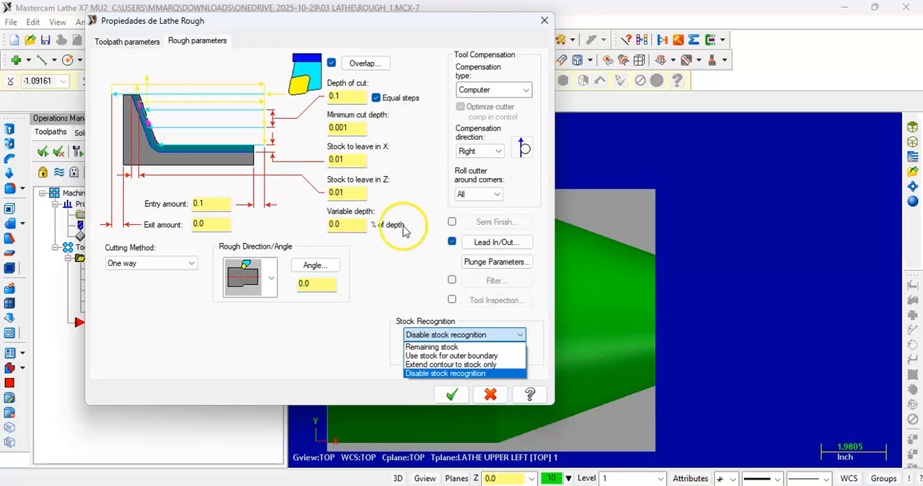
click(328, 233)
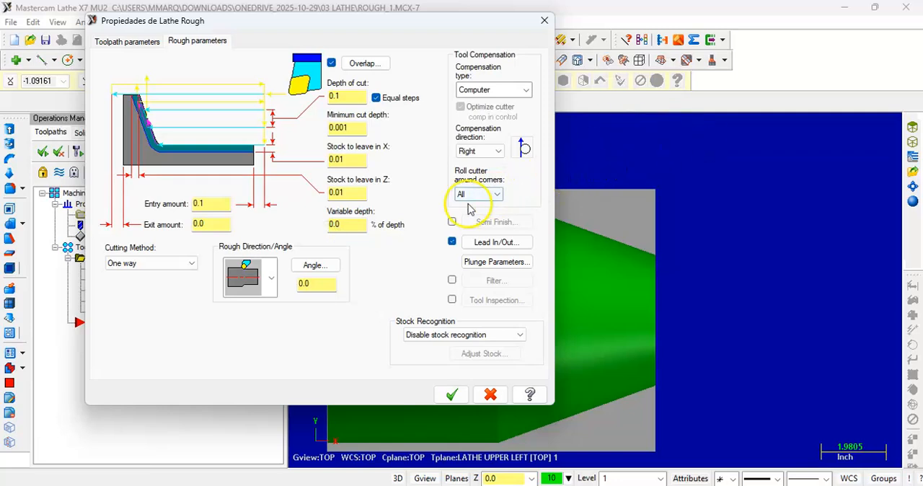
click(415, 336)
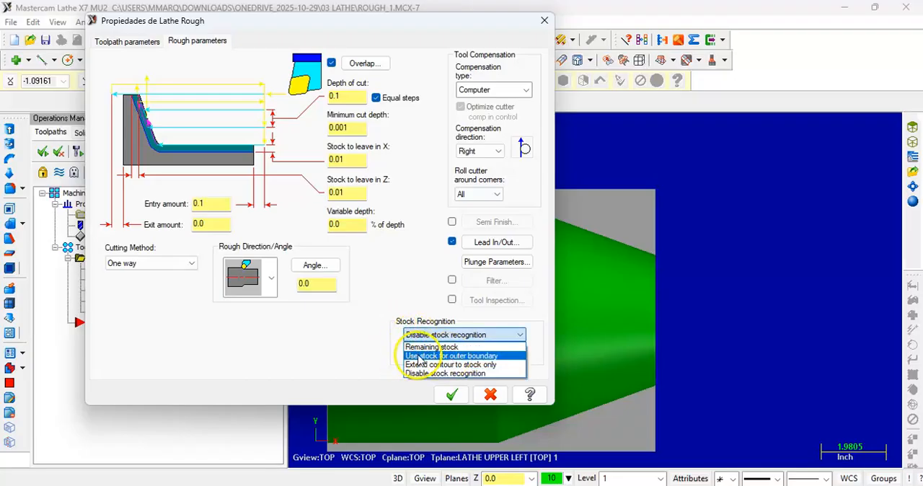
click(418, 356)
click(424, 335)
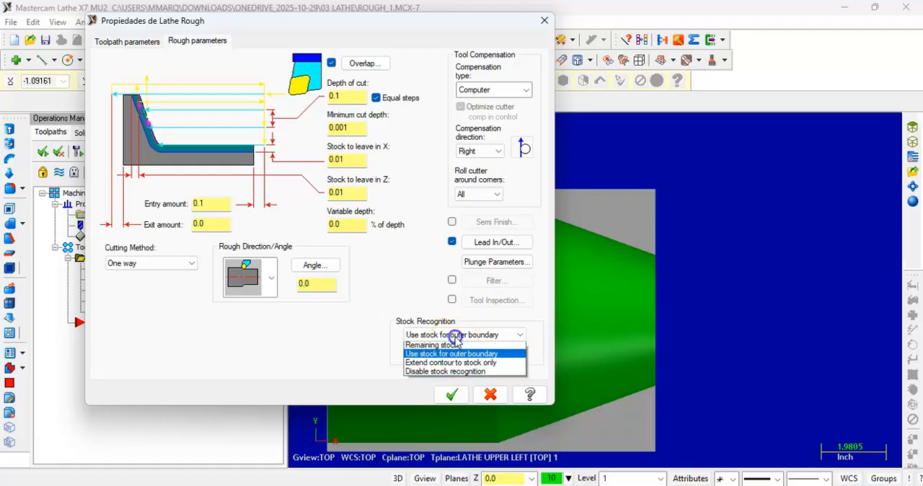
click(349, 352)
click(442, 336)
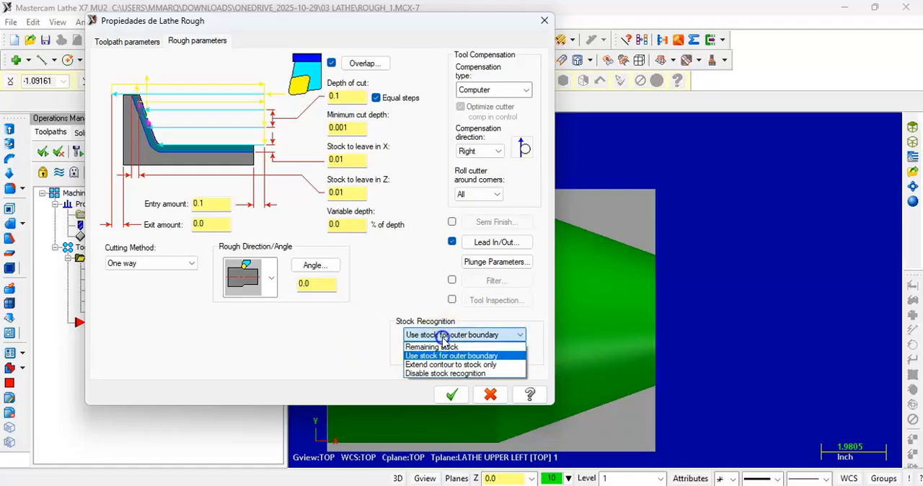
click(443, 338)
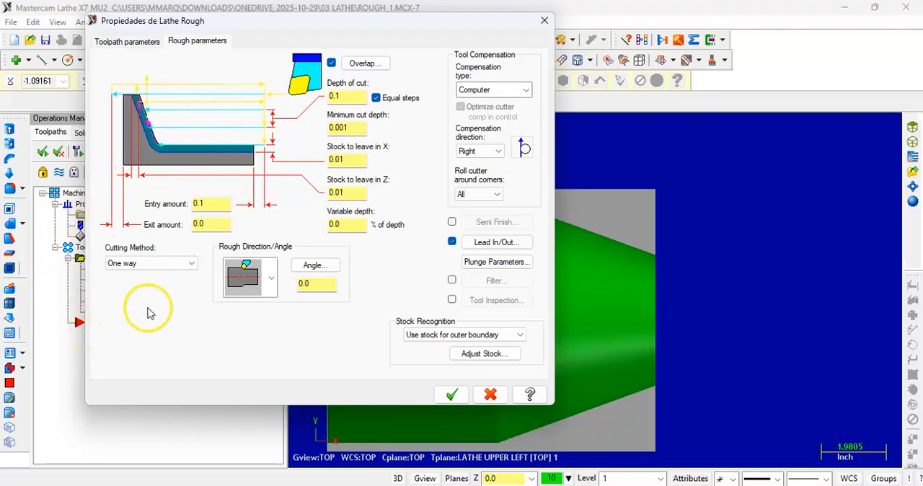
click(454, 398)
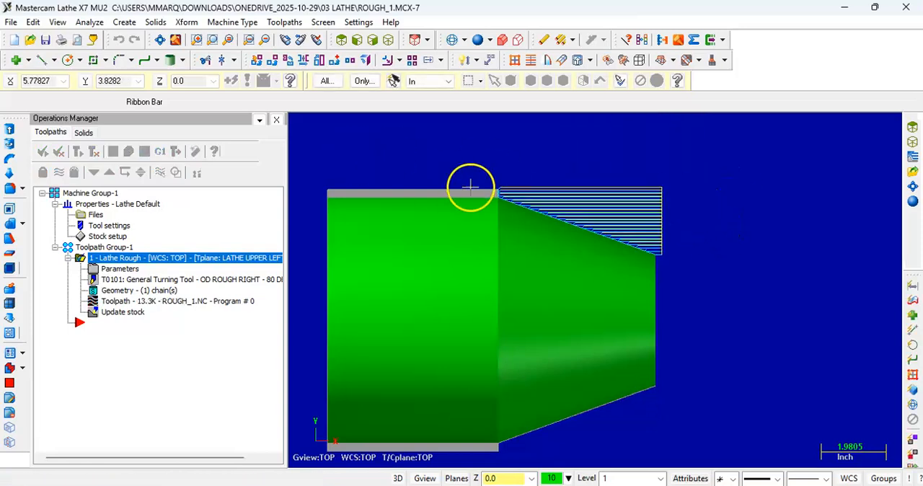
Step: Examine the roughing passes where the taper meets the stock on the cylindrical section
scroll(486, 191, up, 4)
scroll(508, 191, up, 4)
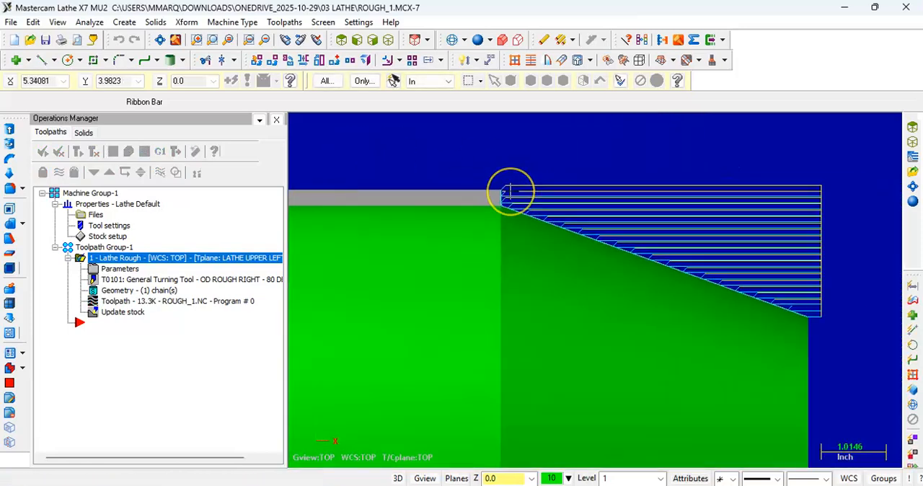
scroll(488, 195, down, 8)
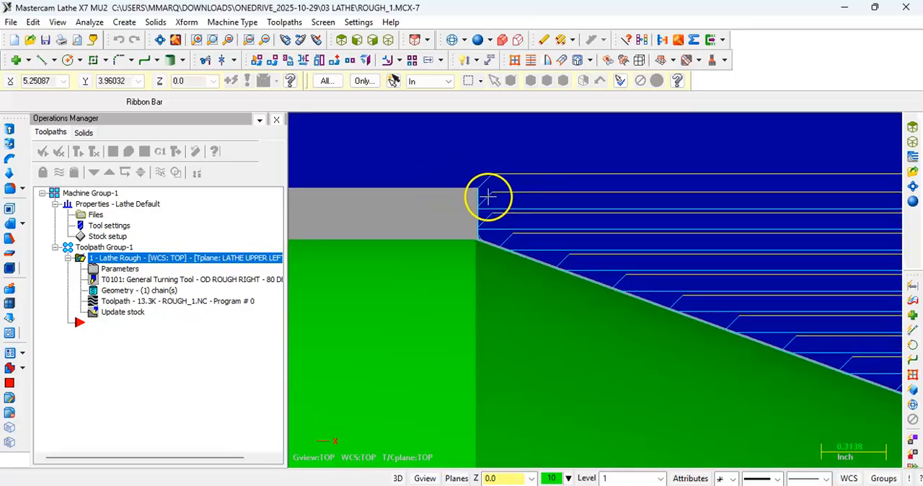
scroll(502, 232, down, 2)
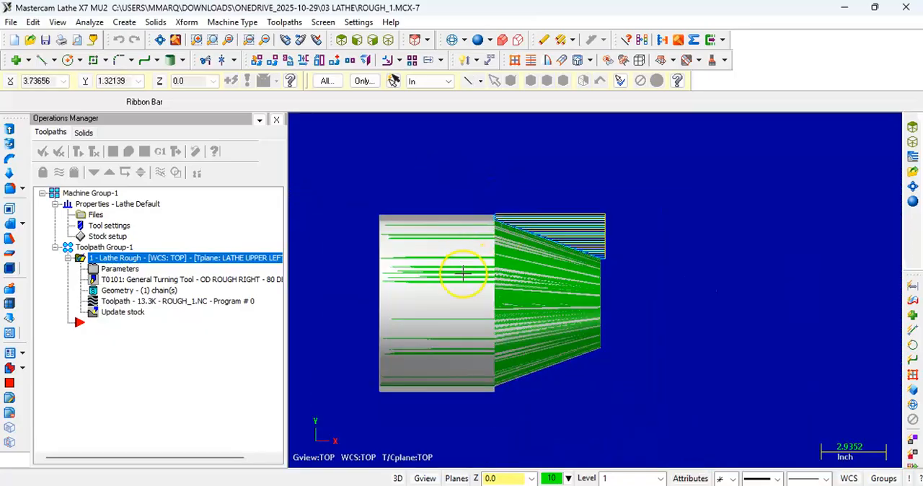
scroll(448, 314, up, 2)
click(159, 44)
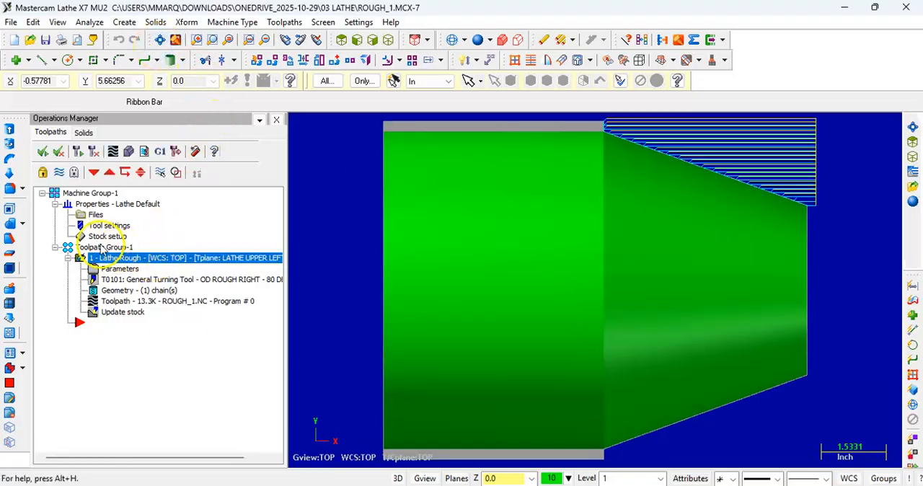
Step: Set the left spindle stock's outer diameter to 9.0 in the stock setup and accept the machine group properties
click(106, 235)
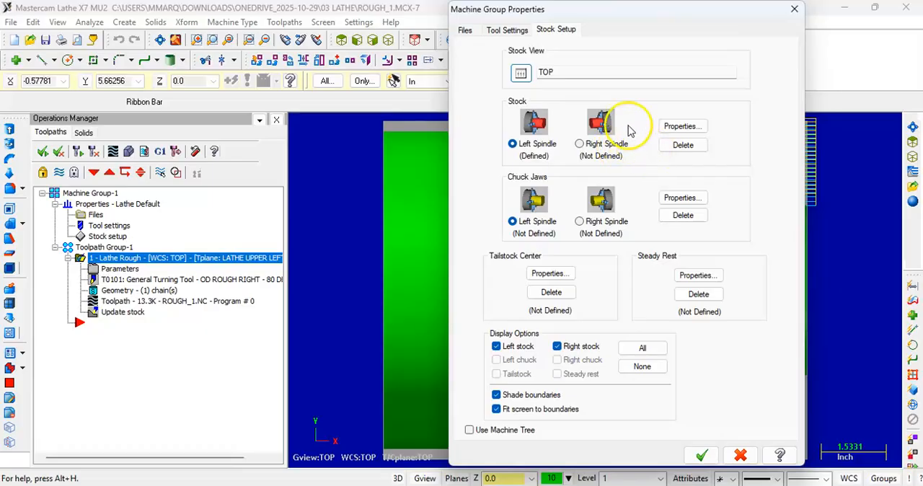
click(683, 125)
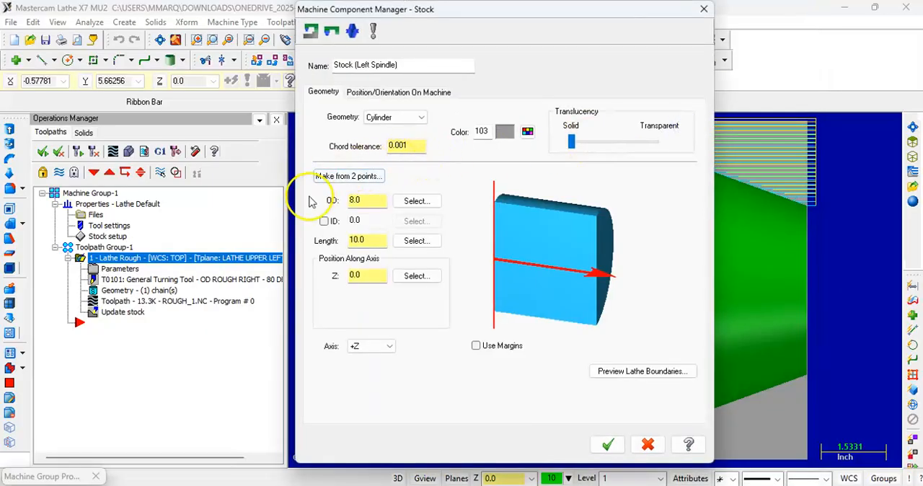
click(361, 200)
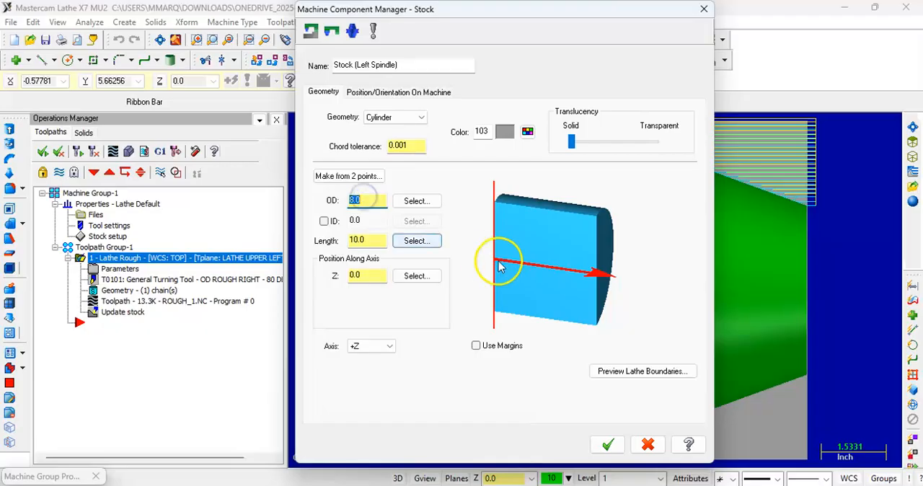
text(9)
key(Return)
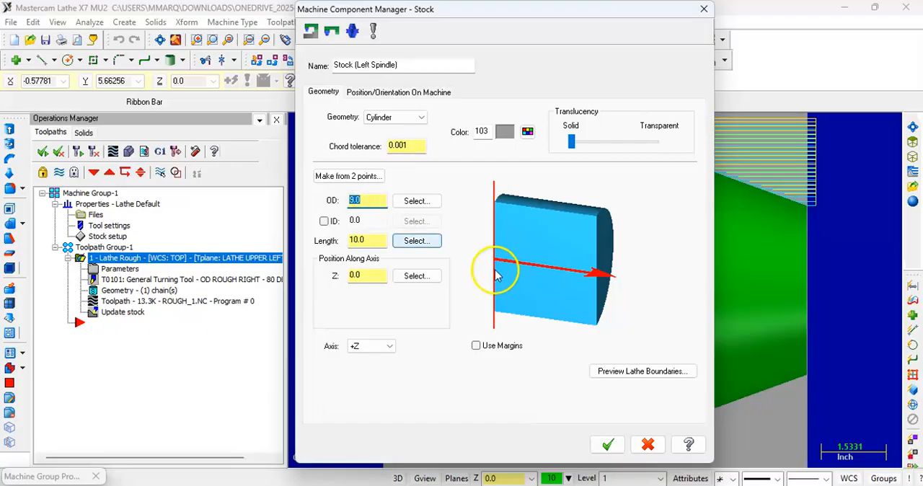
drag(497, 12, 267, 20)
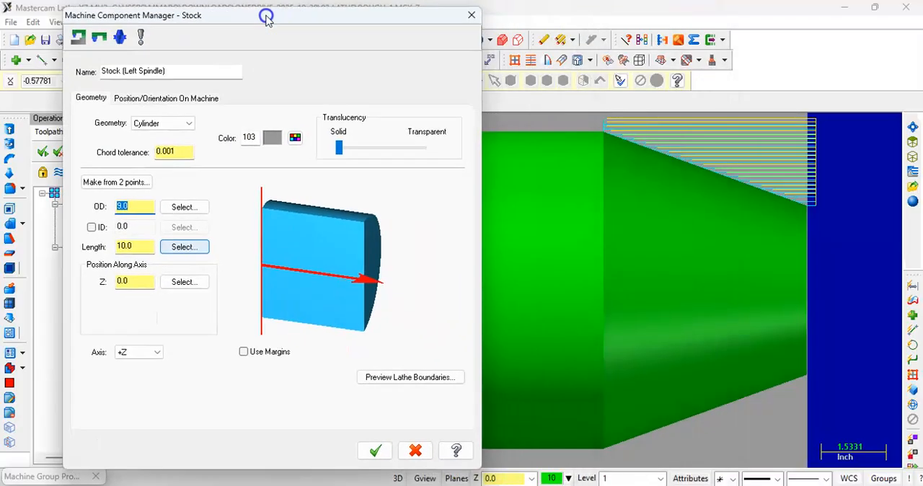
click(372, 450)
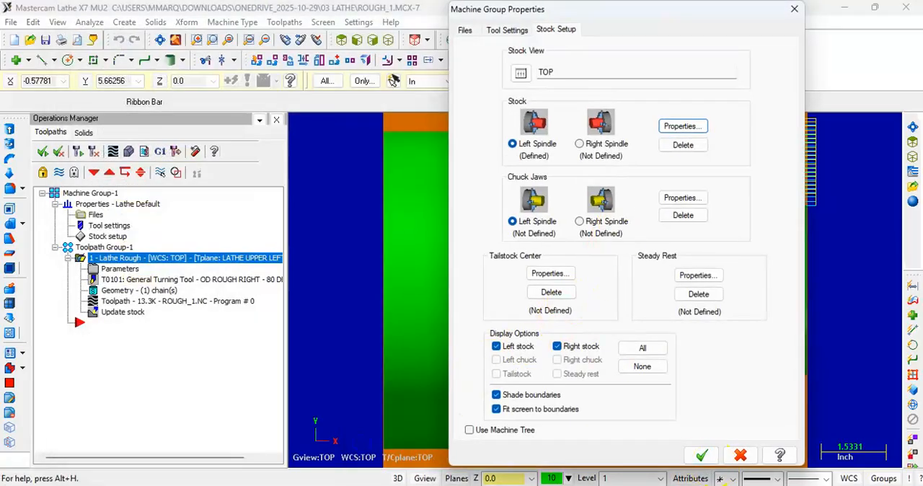
click(703, 461)
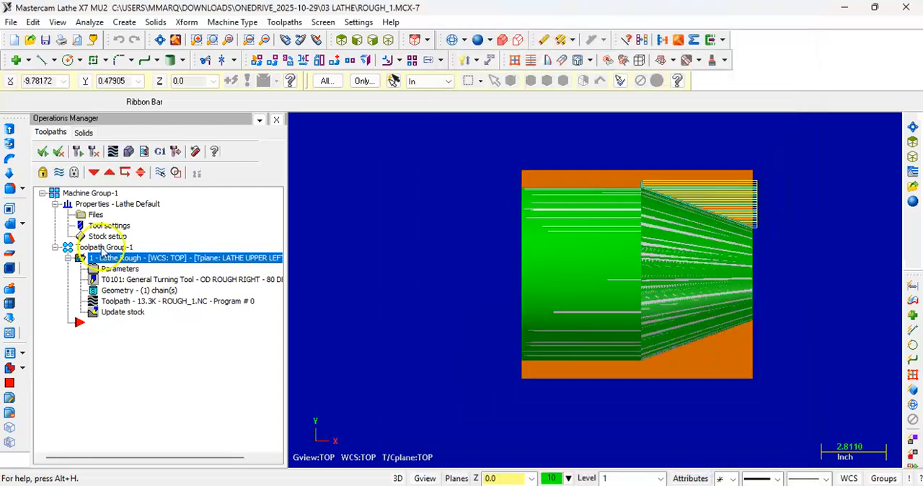
Step: Try to regenerate the operations affected by the stock change
scroll(834, 252, up, 1)
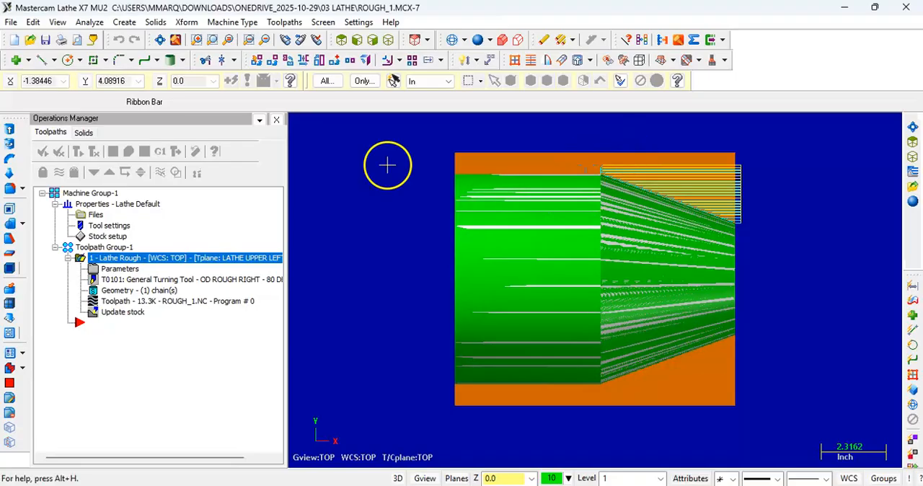
click(94, 151)
click(566, 277)
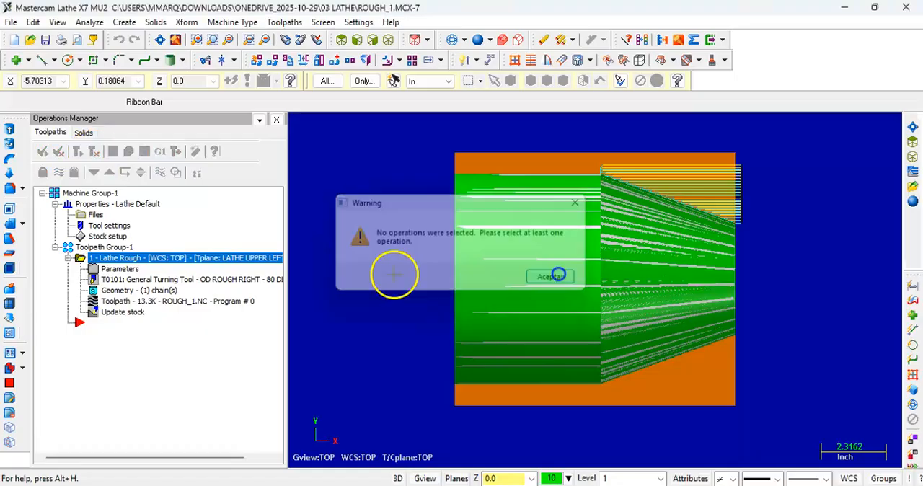
Step: Switch the Lathe Rough operation's stock recognition to Disable stock recognition, return it to Use stock for outer boundary, and accept the parameters
click(108, 260)
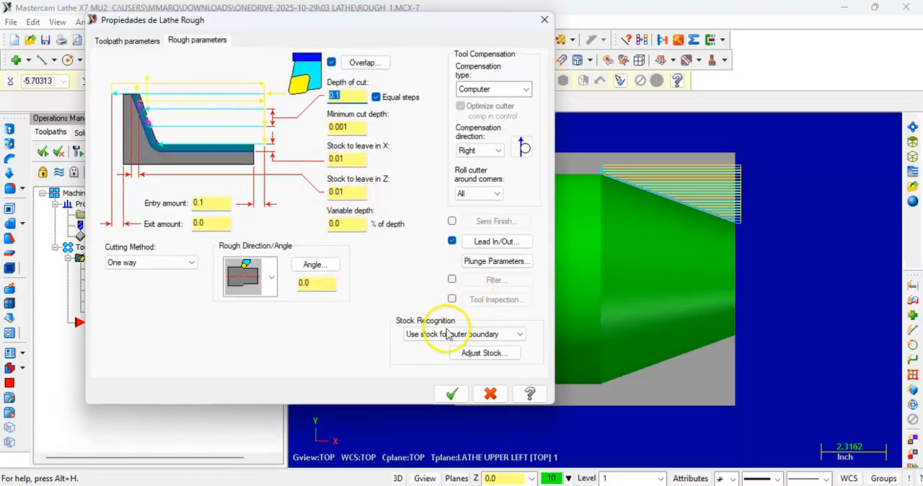
click(447, 333)
click(436, 372)
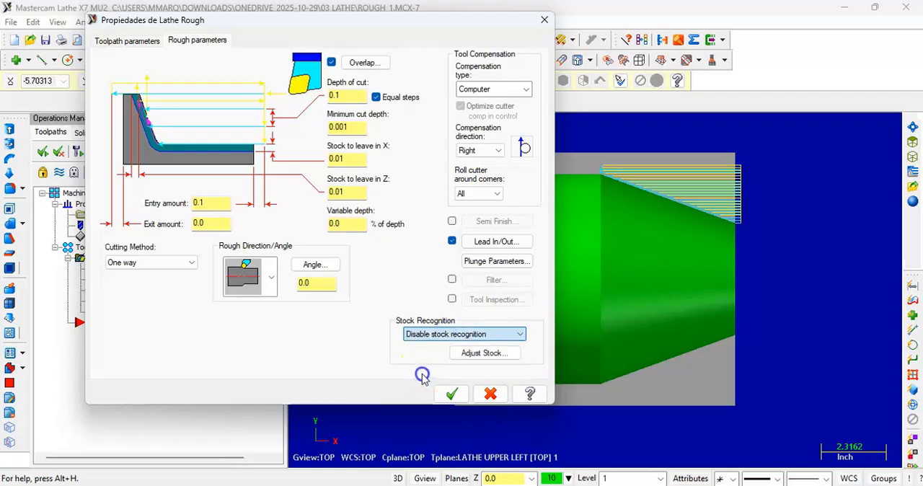
click(415, 334)
click(431, 355)
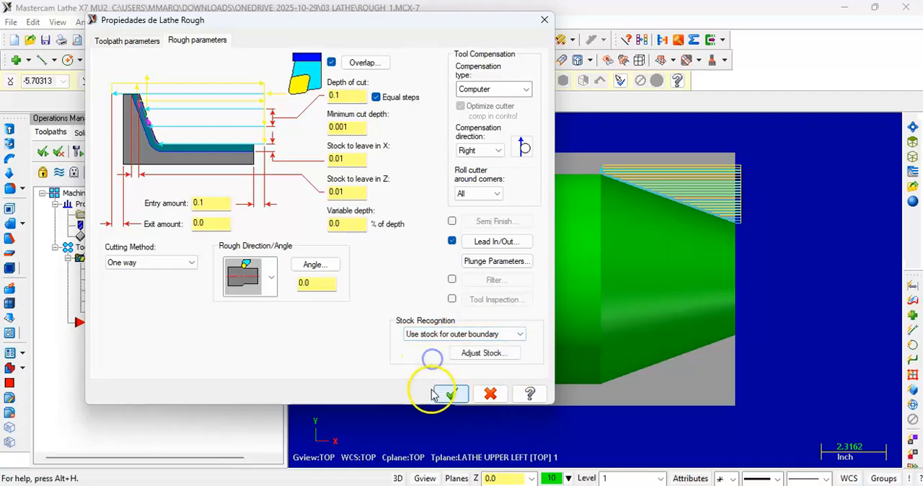
click(451, 394)
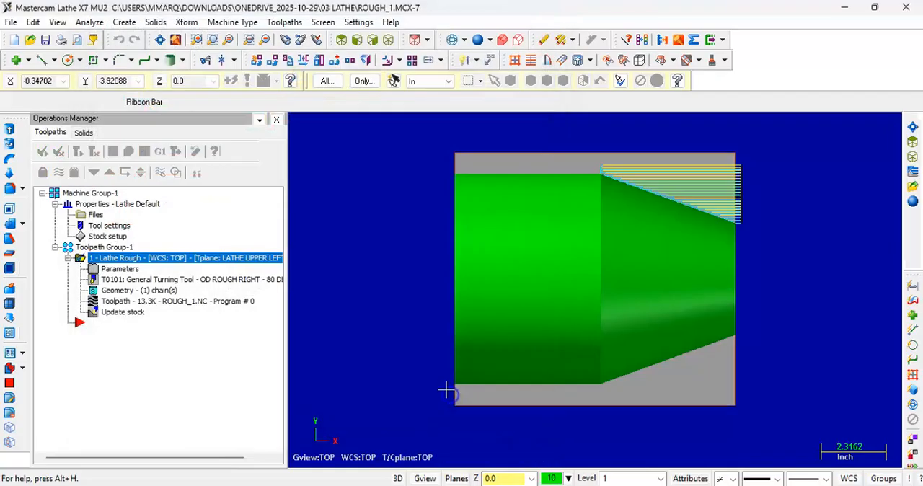
Step: Try the inner-diameter, face and back rough directions in the Lathe Rough parameters, and return to the outer-diameter direction
click(124, 266)
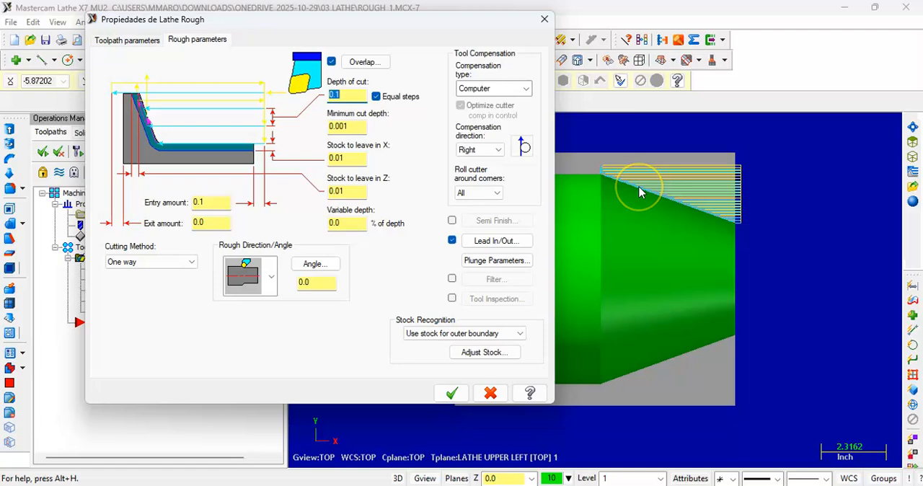
click(542, 18)
double_click(109, 268)
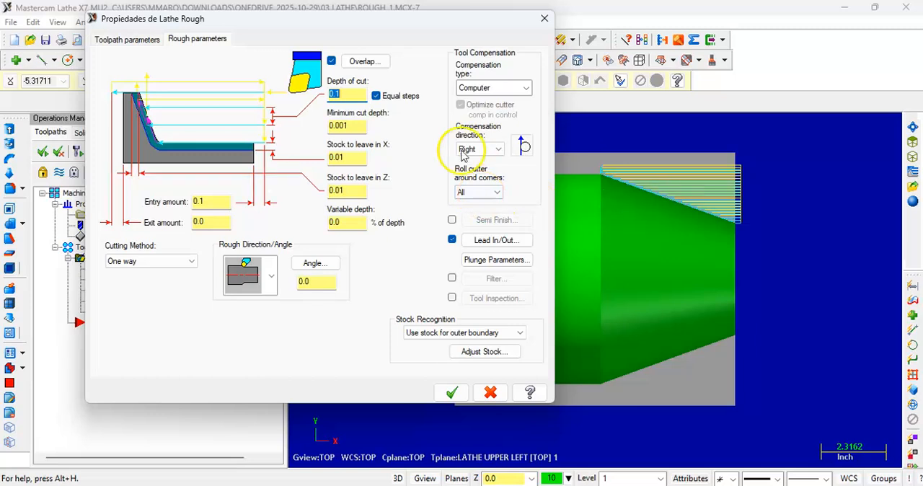
click(271, 275)
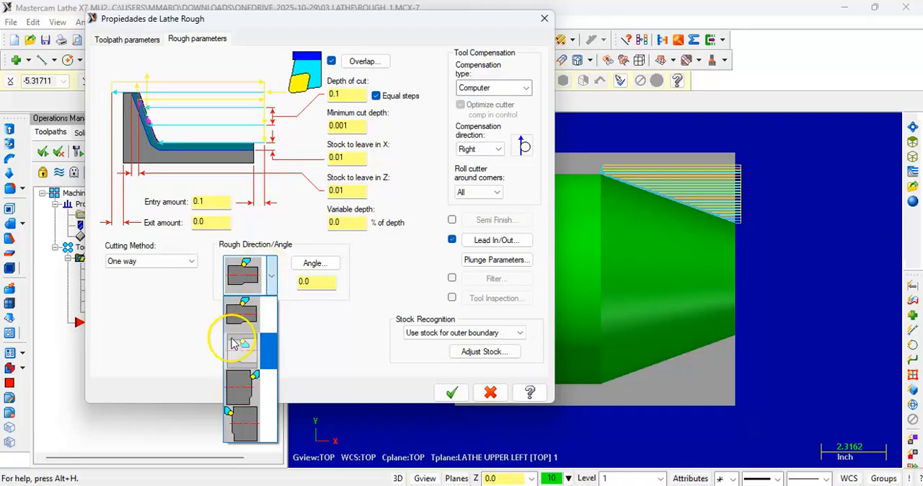
click(232, 345)
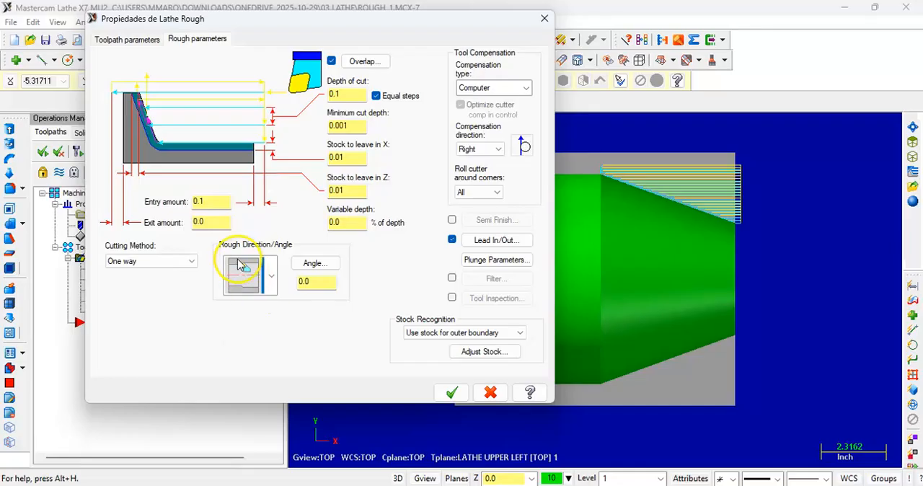
click(261, 284)
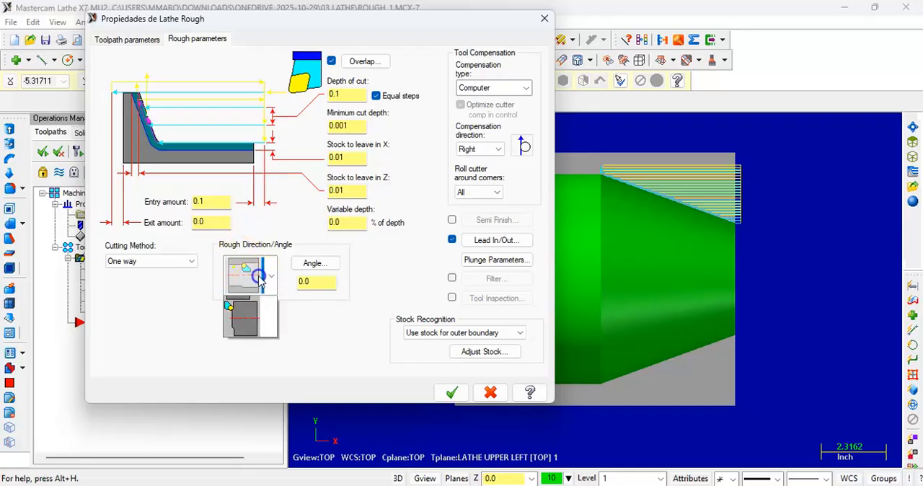
click(251, 373)
click(262, 278)
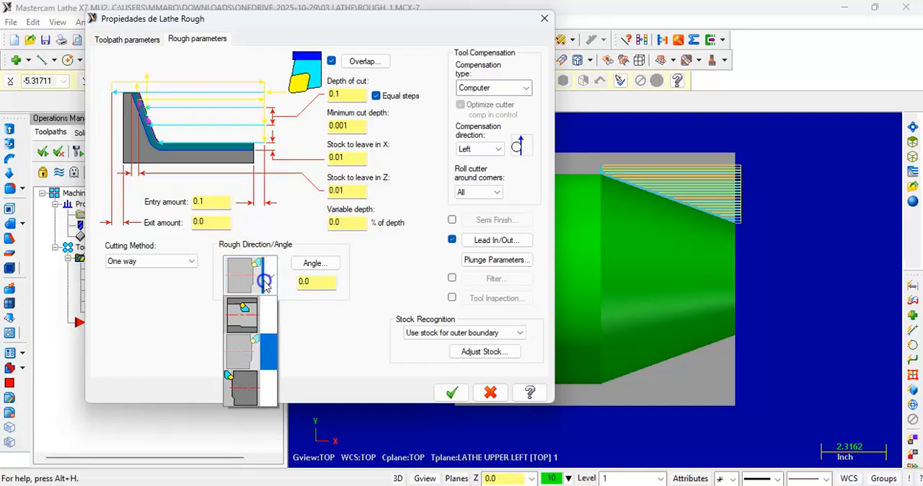
click(242, 420)
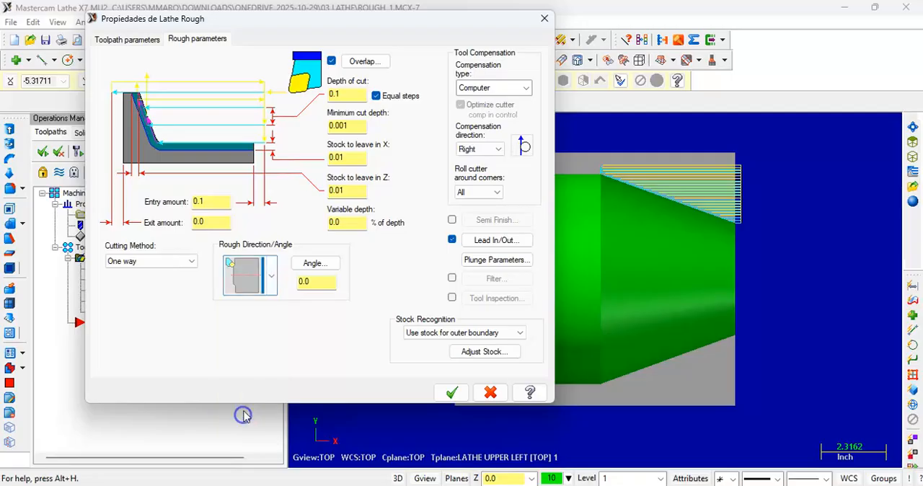
click(262, 284)
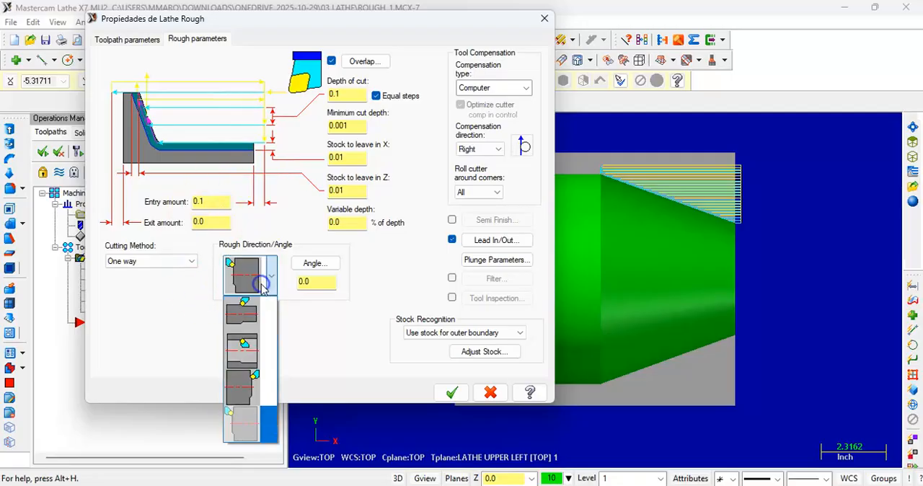
click(247, 324)
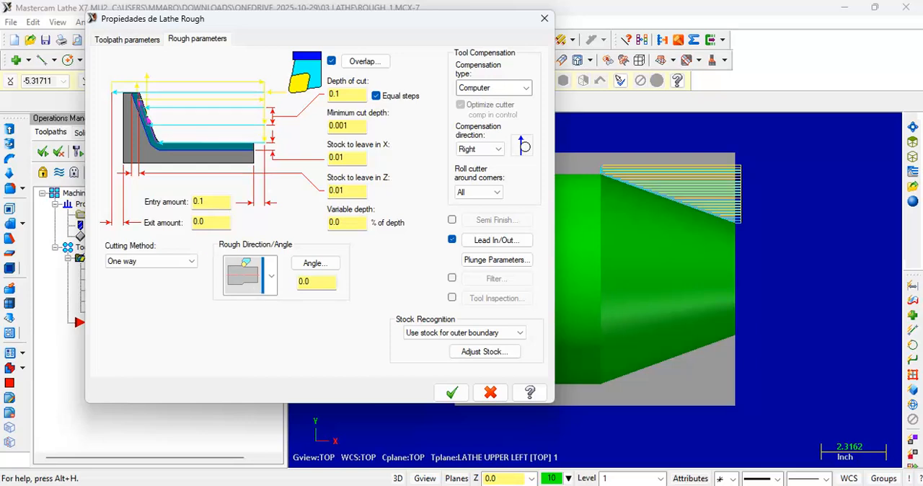
Step: Try the ID ROUGH MIN. .75 DIA. tool T7575 for the operation and check its rough direction and compensation direction
click(133, 40)
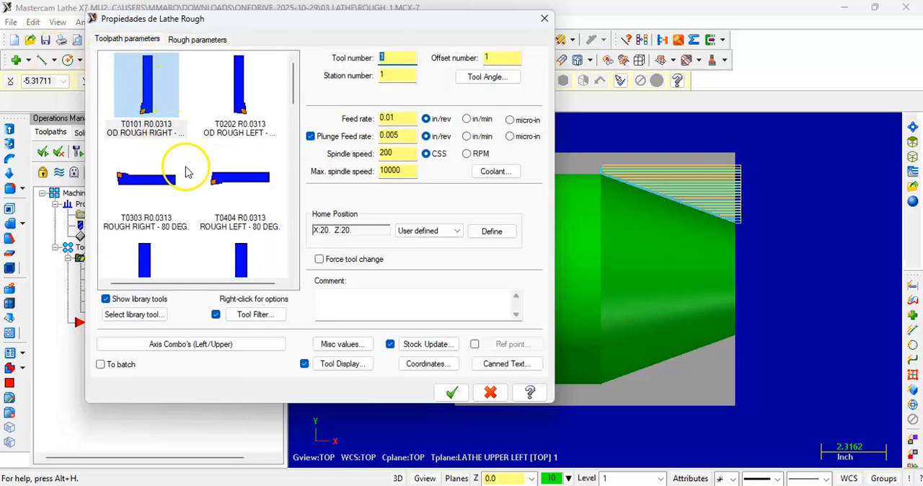
click(126, 95)
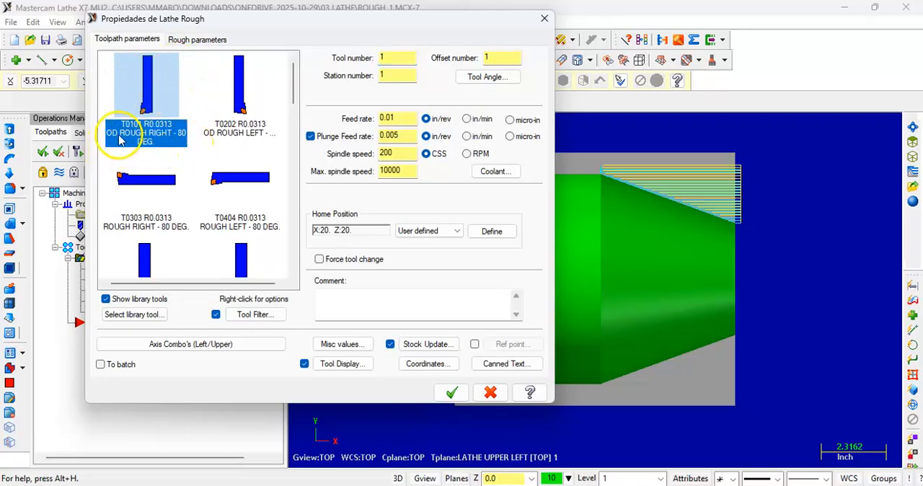
scroll(144, 181, down, 10)
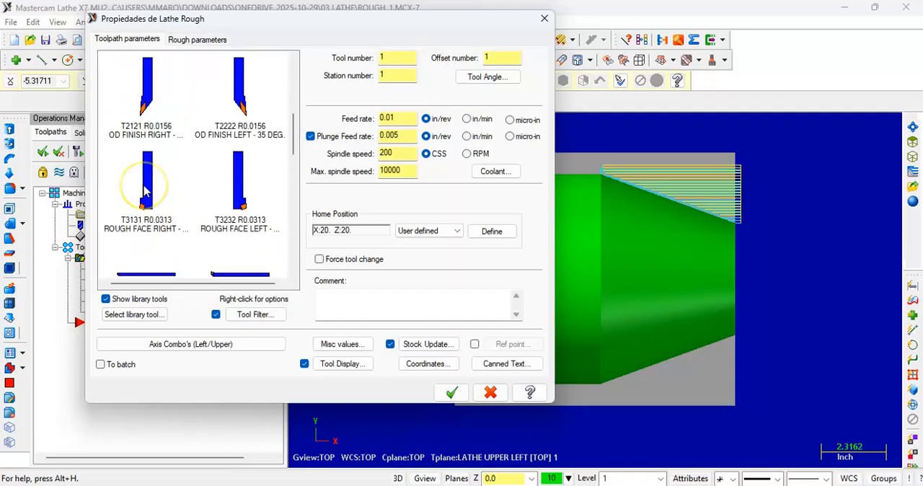
click(150, 182)
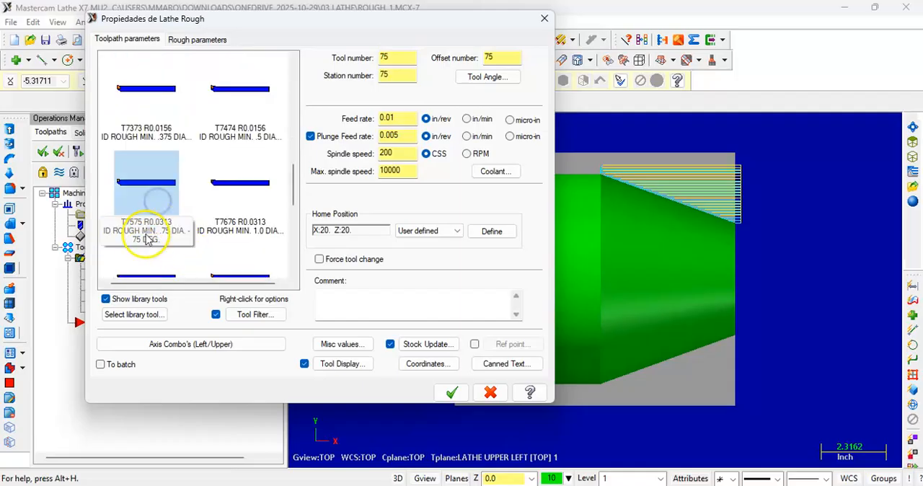
click(227, 207)
click(144, 210)
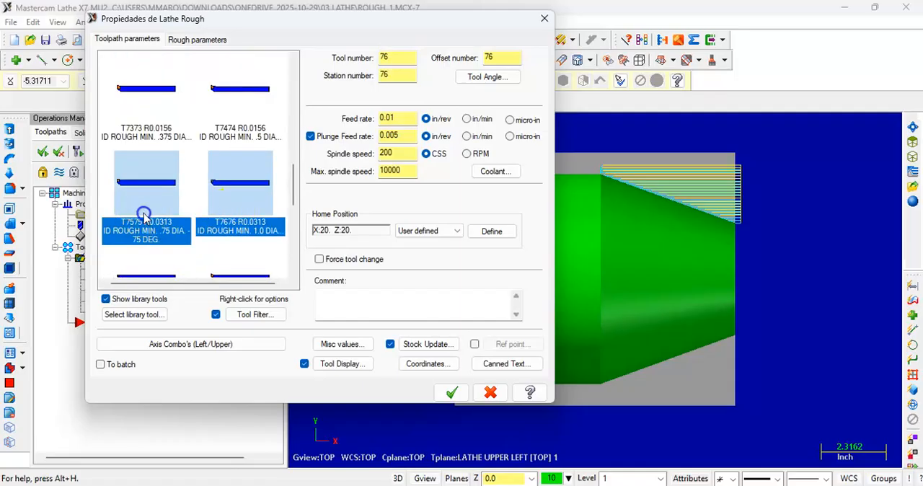
click(238, 207)
click(131, 224)
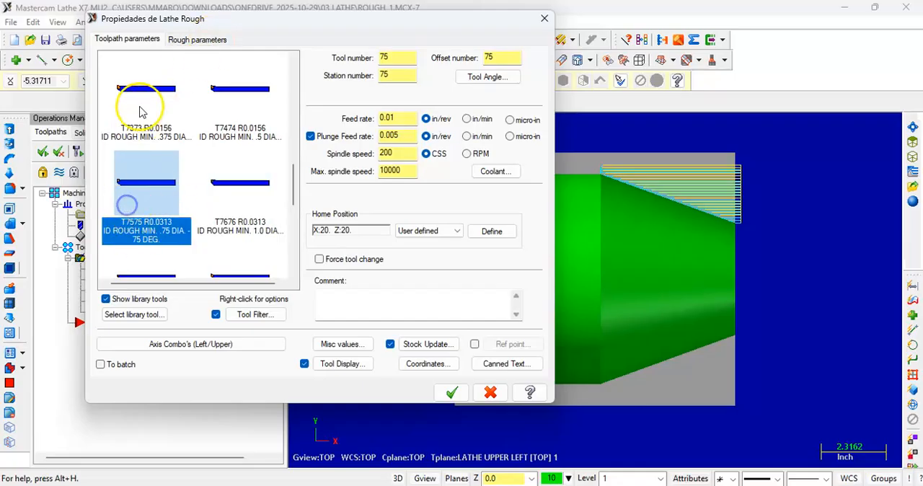
click(141, 112)
click(235, 109)
click(127, 208)
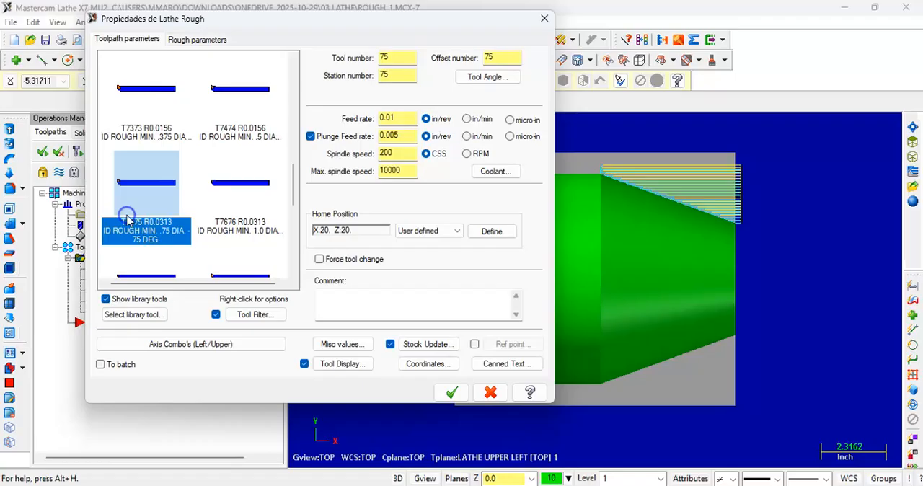
click(197, 39)
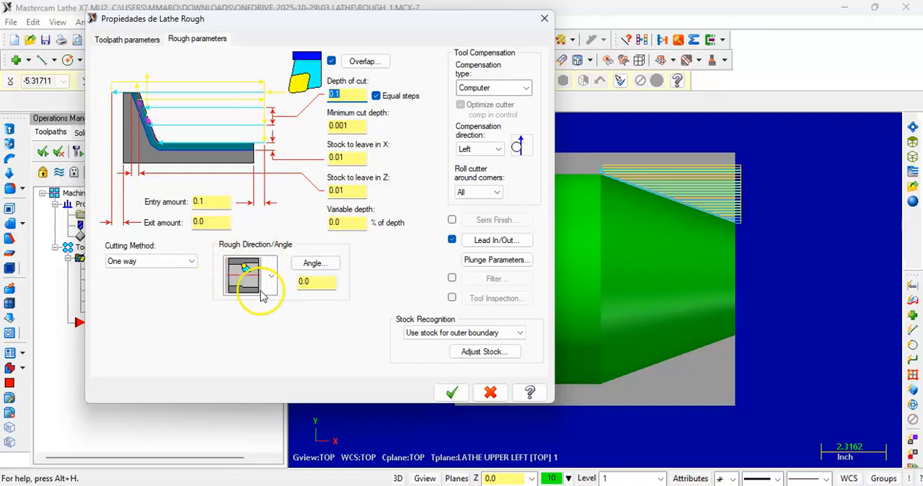
Step: Try the OD ROUGH LEFT - 80 DEG. tool T0202 and check its rough direction and compensation direction
click(129, 39)
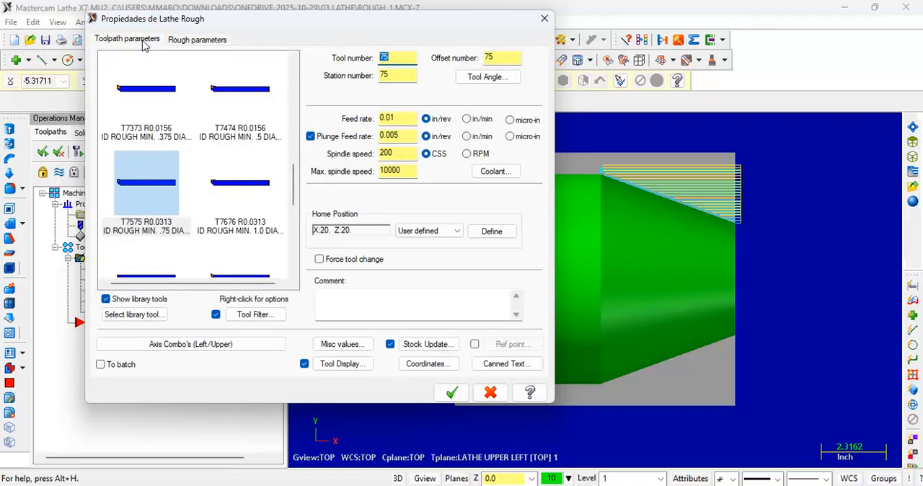
scroll(144, 128, up, 10)
click(145, 128)
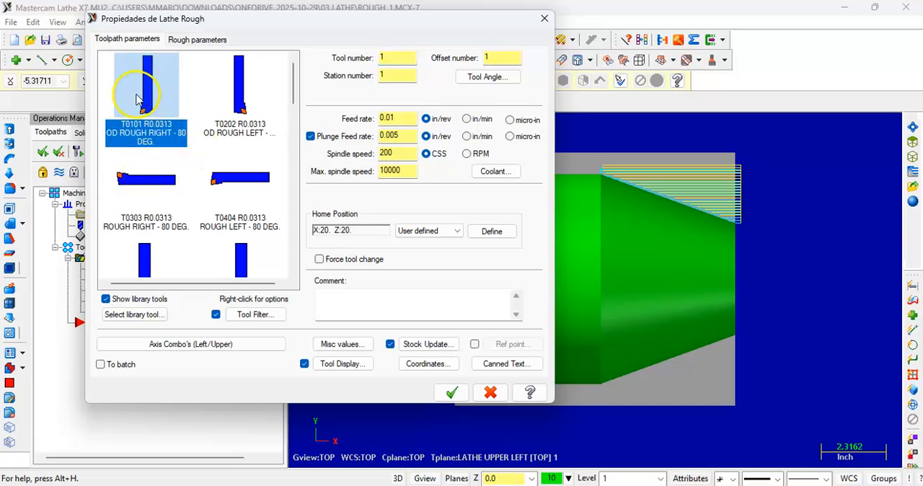
click(229, 109)
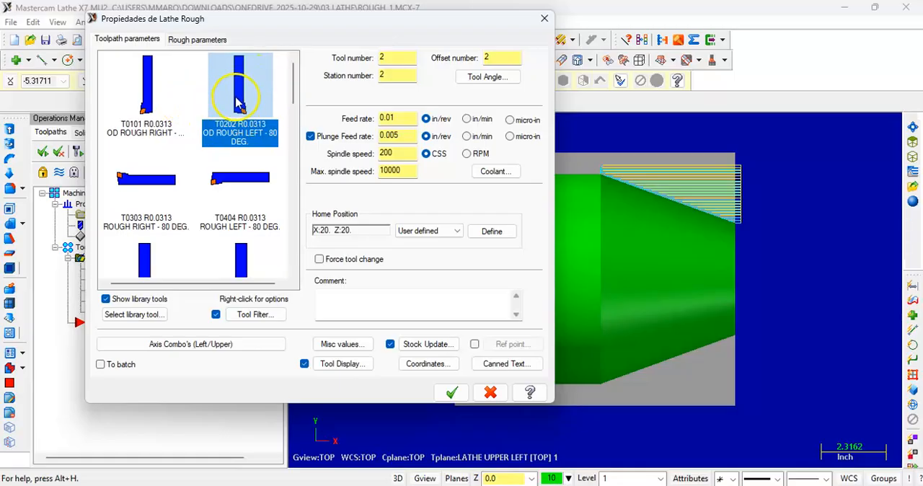
click(218, 45)
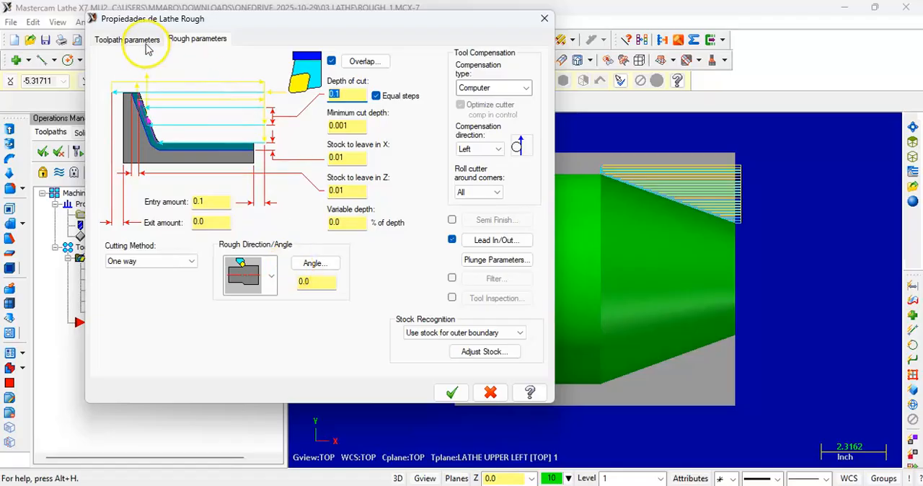
Step: Select the OD ROUGH RIGHT - 80 DEG. tool T0101 for the operation and show its rough parameters
click(129, 39)
click(141, 88)
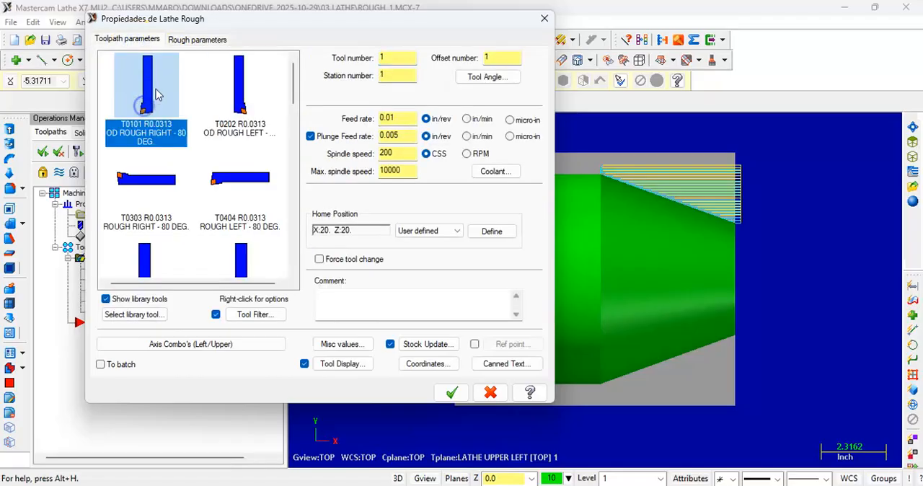
click(195, 39)
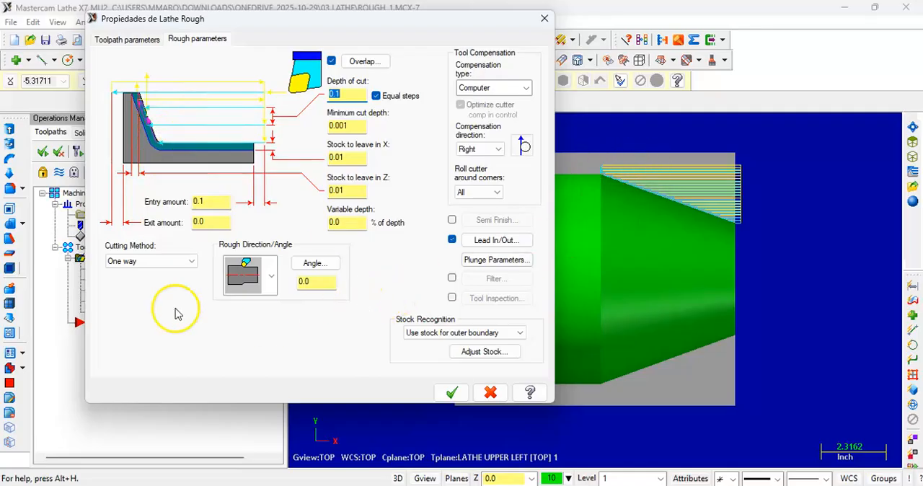
Step: Set the depth of cut to 0.2, review the minimum cut depth and stock to leave in X and Z, and accept the parameters
click(351, 95)
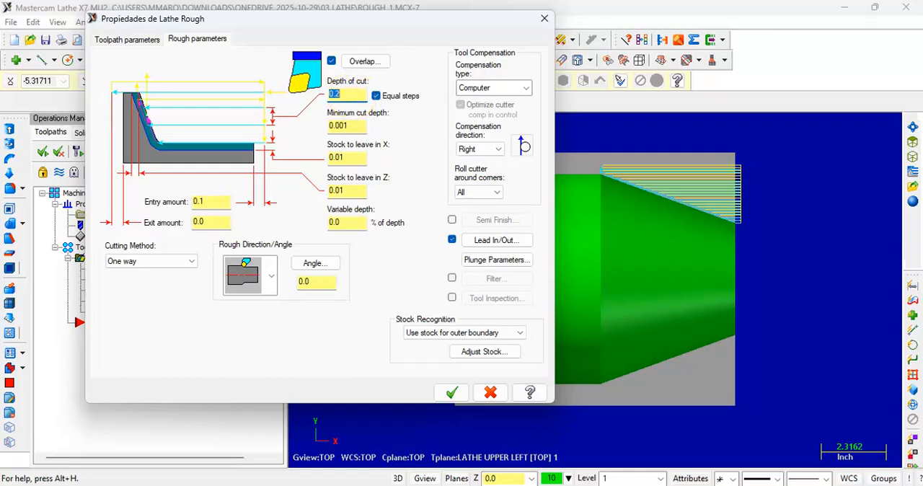
click(351, 94)
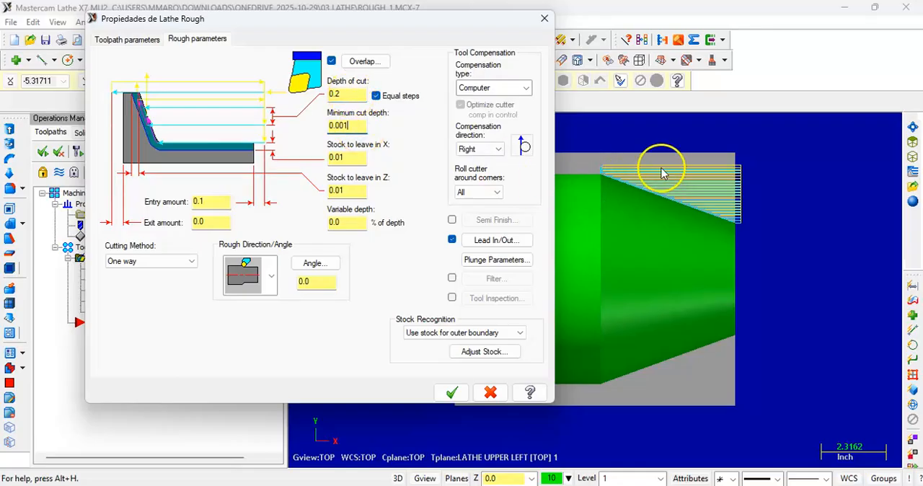
click(359, 126)
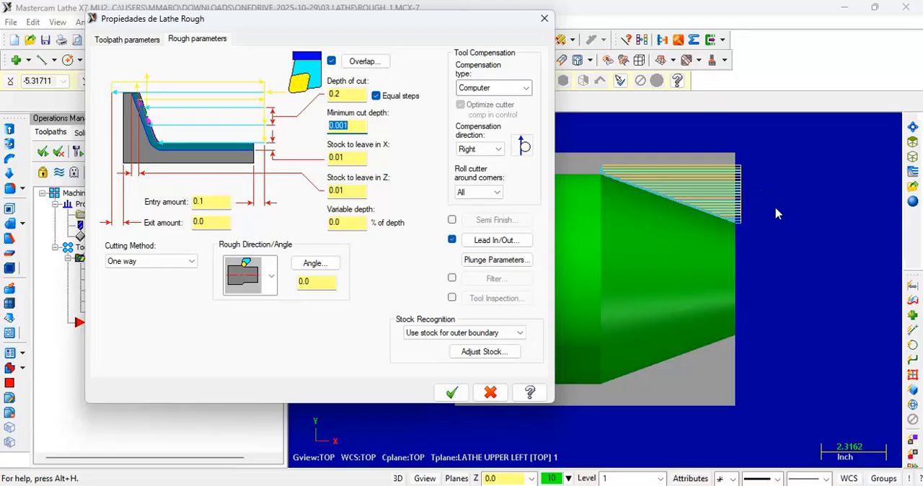
click(353, 126)
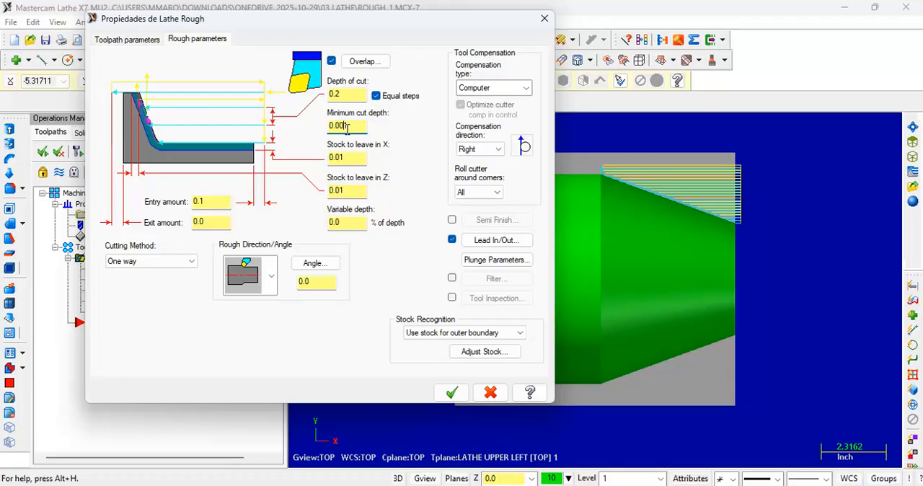
click(357, 158)
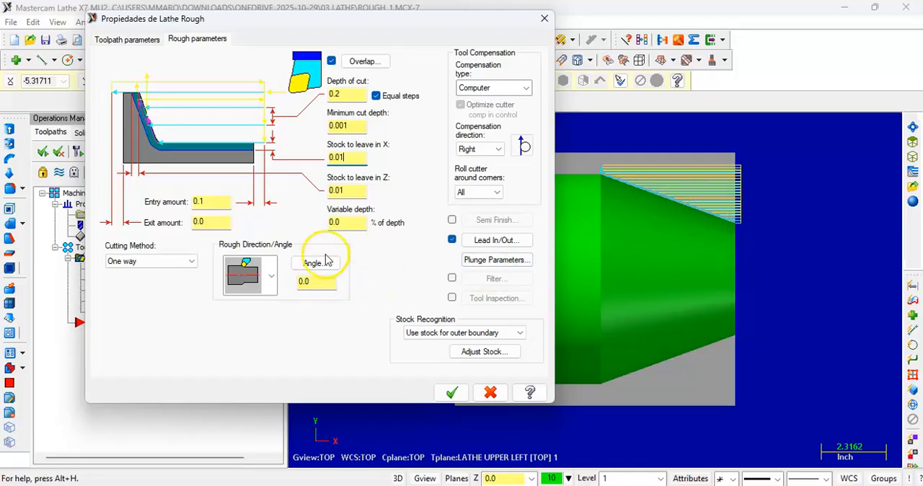
click(353, 154)
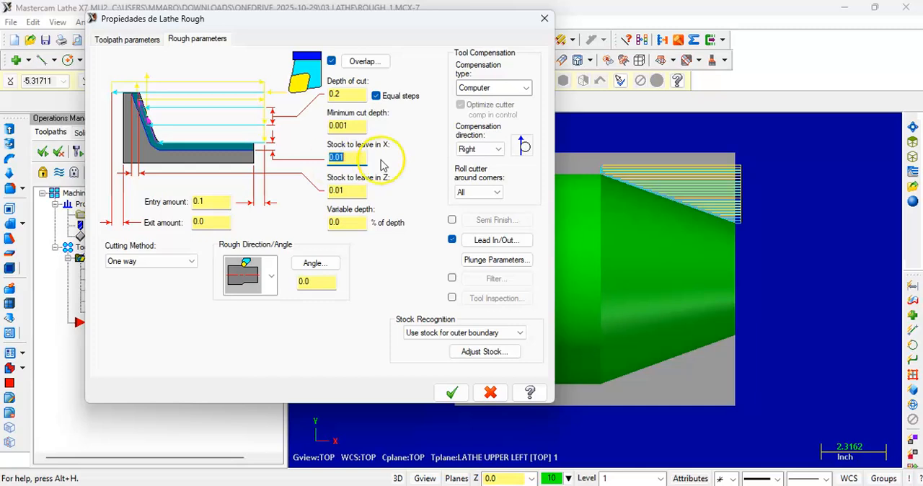
click(353, 193)
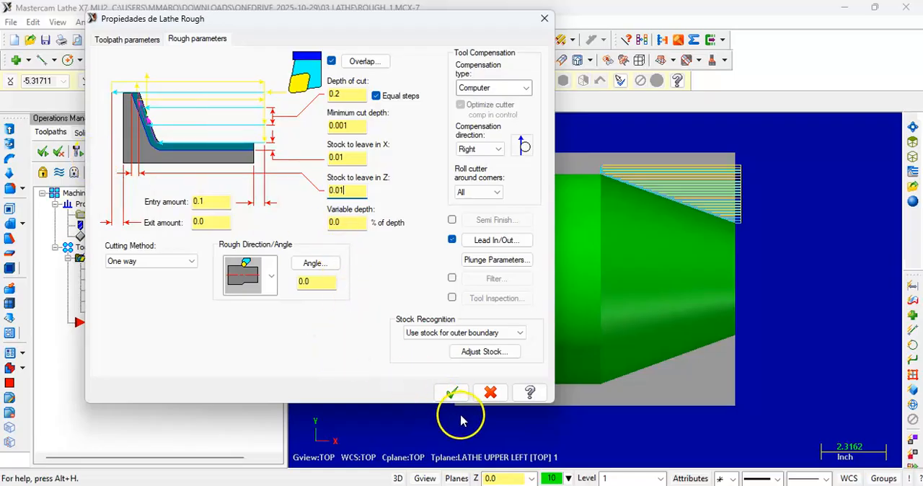
click(451, 392)
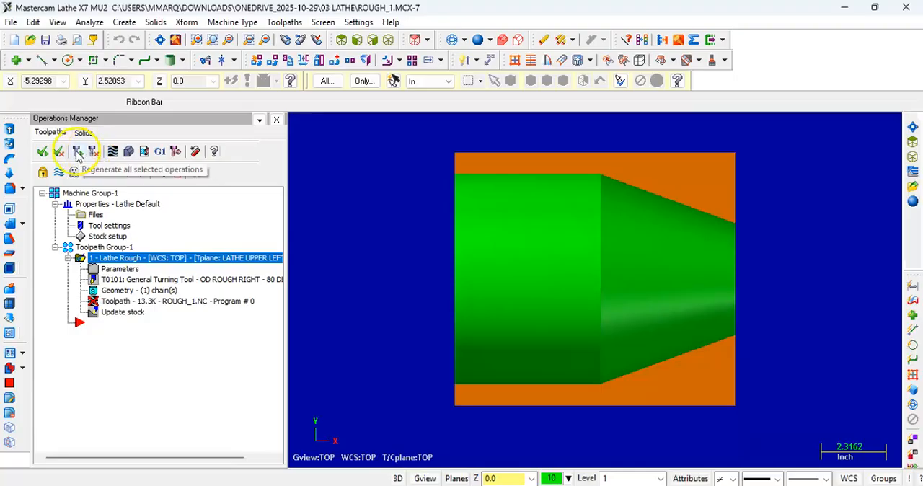
Step: Regenerate the Lathe Rough operation and inspect the spacing of its passes and the stock left along the taper
click(77, 154)
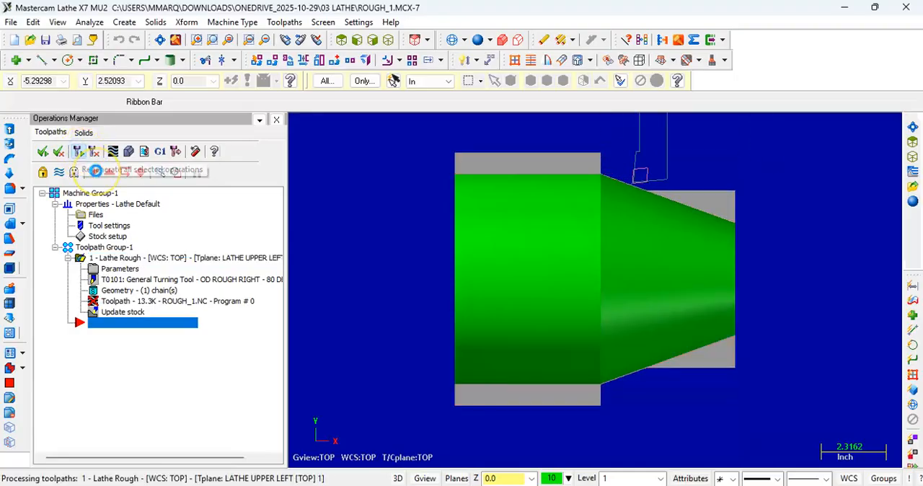
scroll(701, 155, up, 1)
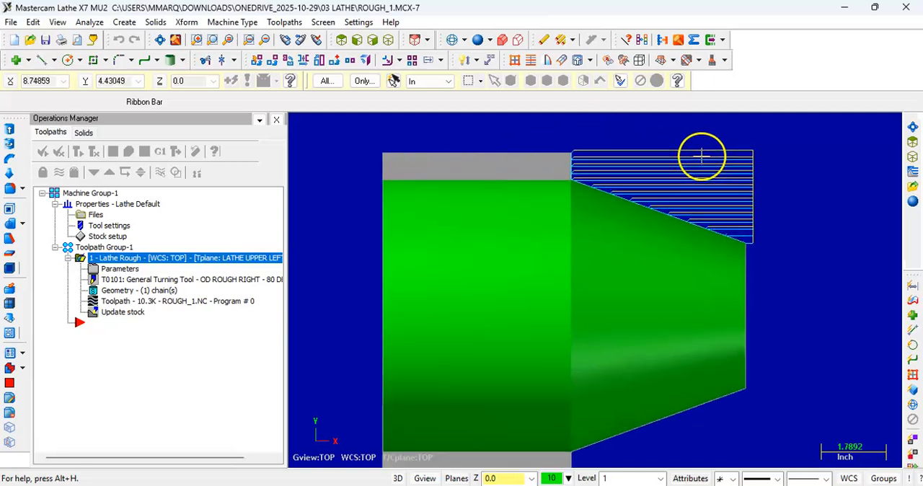
scroll(648, 150, up, 1)
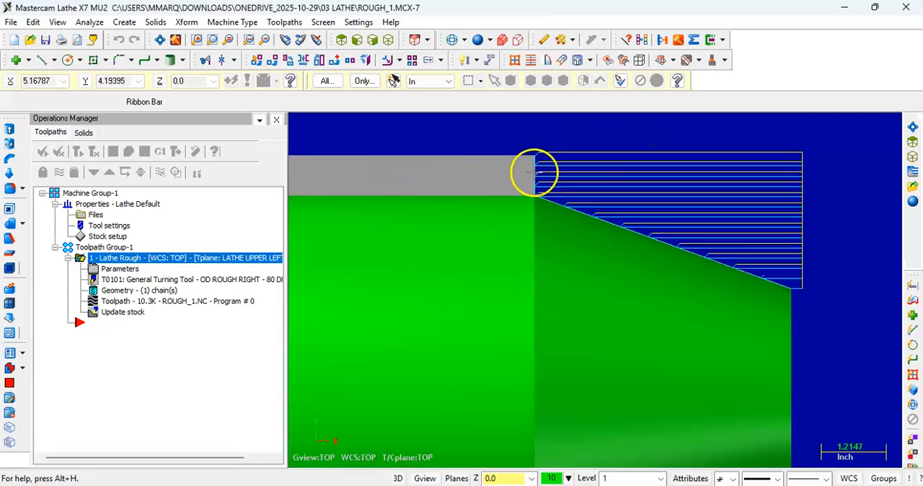
scroll(535, 172, down, 1)
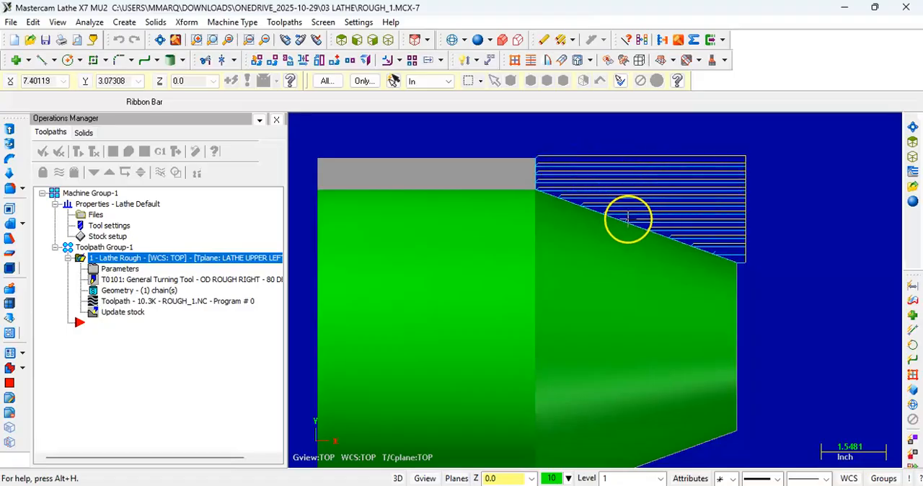
scroll(625, 223, up, 6)
scroll(615, 202, up, 4)
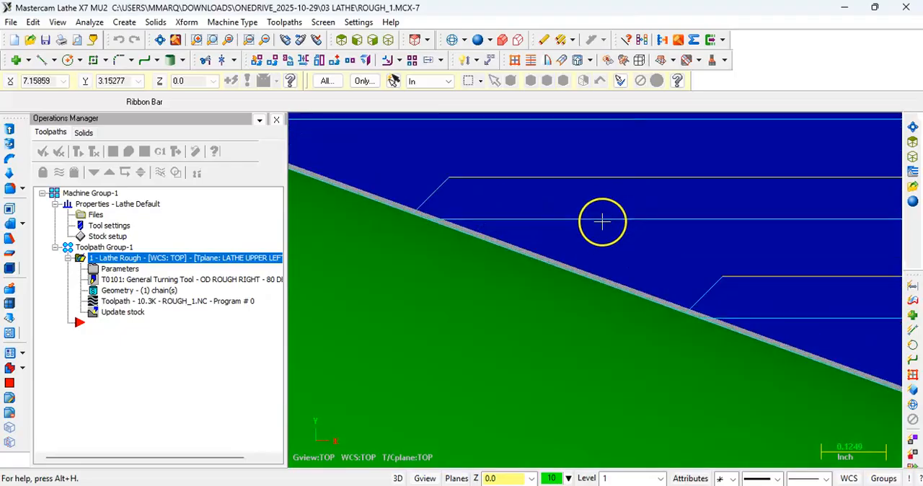
scroll(536, 270, down, 10)
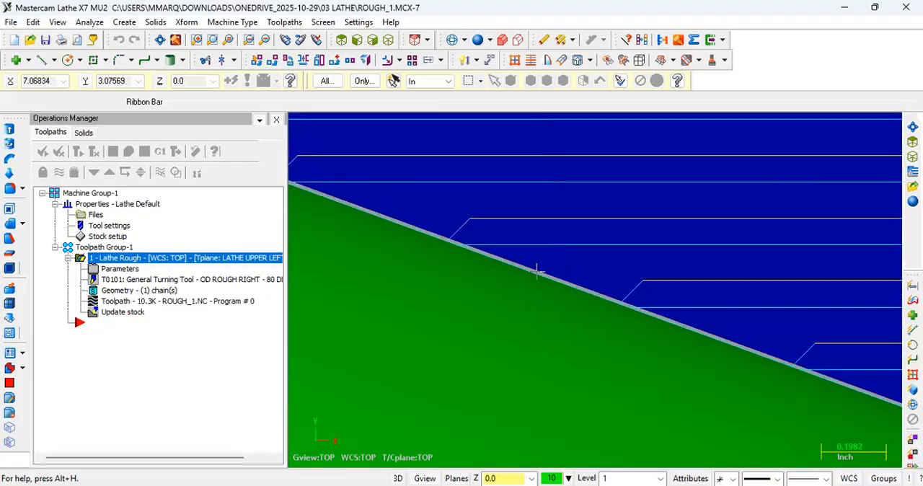
scroll(677, 273, up, 2)
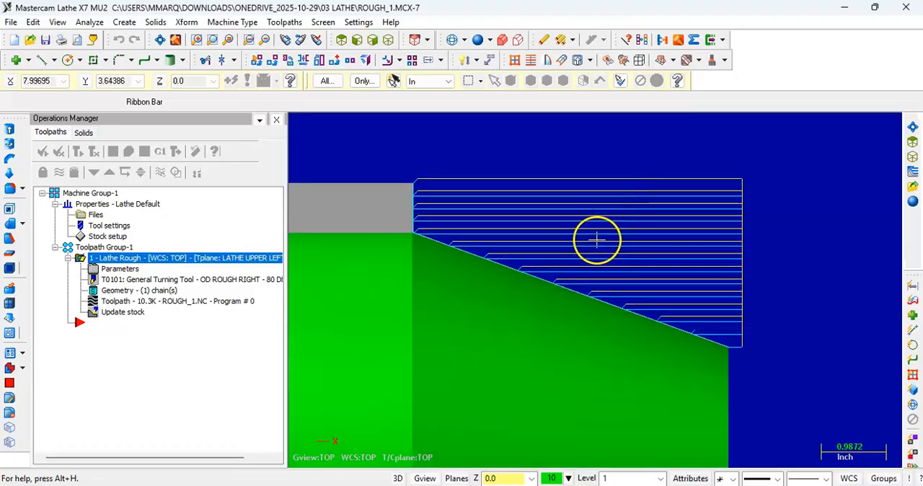
Step: In the Lathe Rough operation's rough parameters, set the stock to leave to 0.1 in both X and Z
click(118, 269)
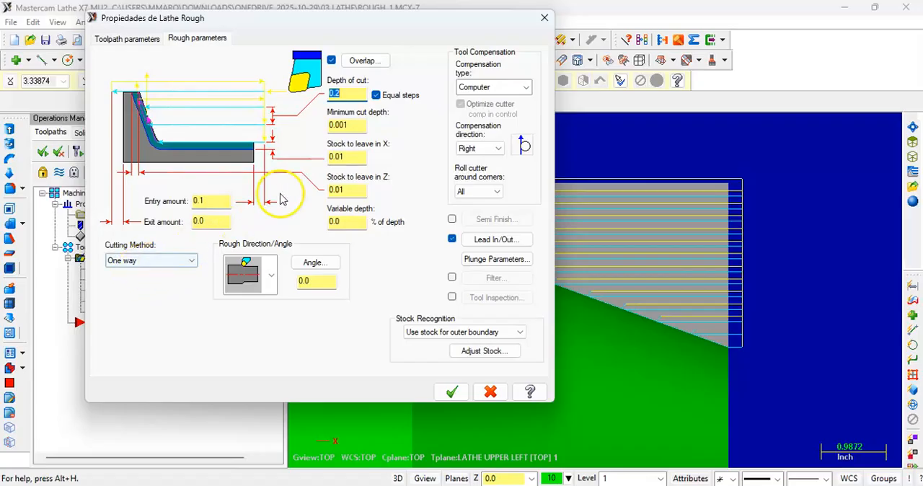
double_click(347, 92)
click(356, 159)
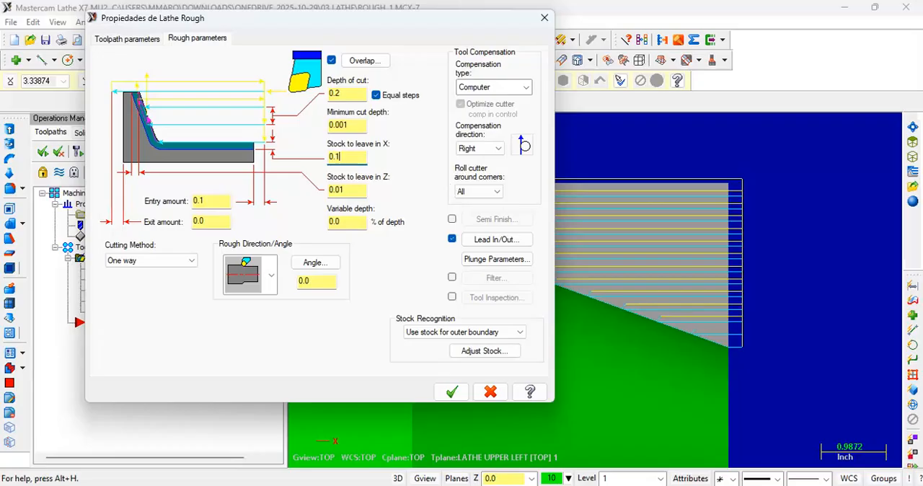
click(351, 189)
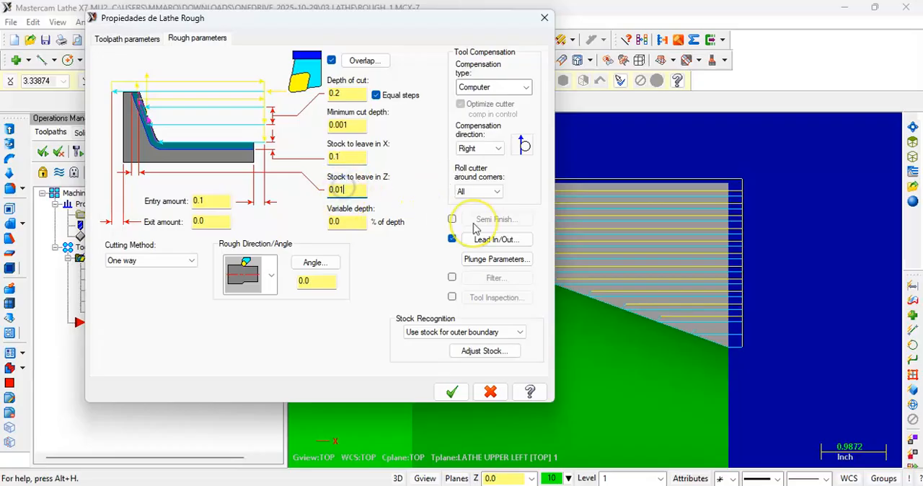
Step: Set the entry amount to 0.5 and the exit amount to 0.2, then accept the rough parameters
double_click(213, 200)
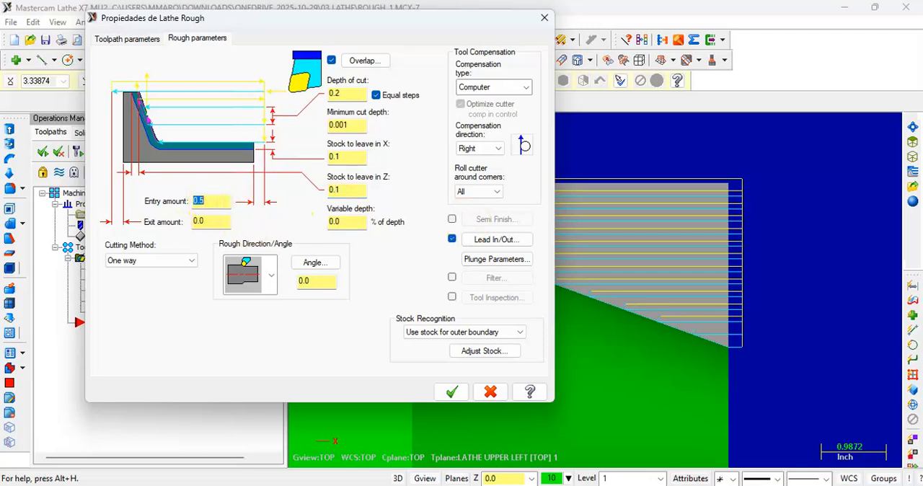
double_click(218, 216)
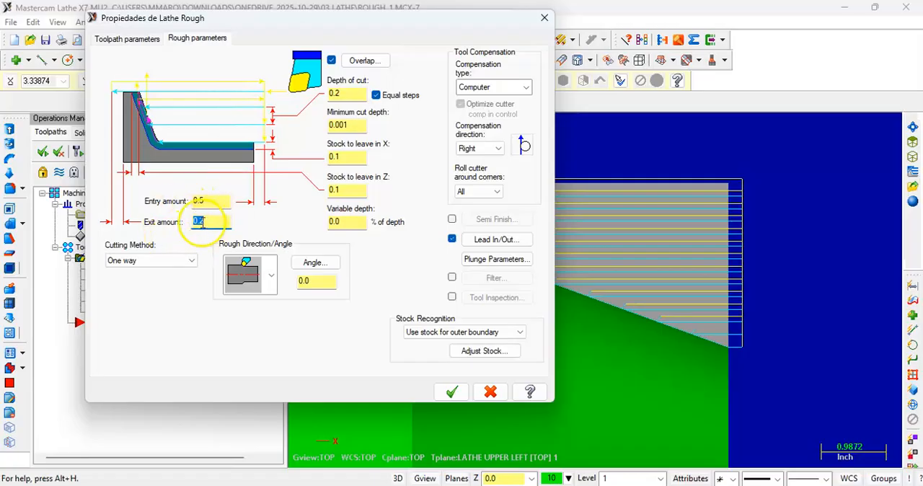
click(207, 204)
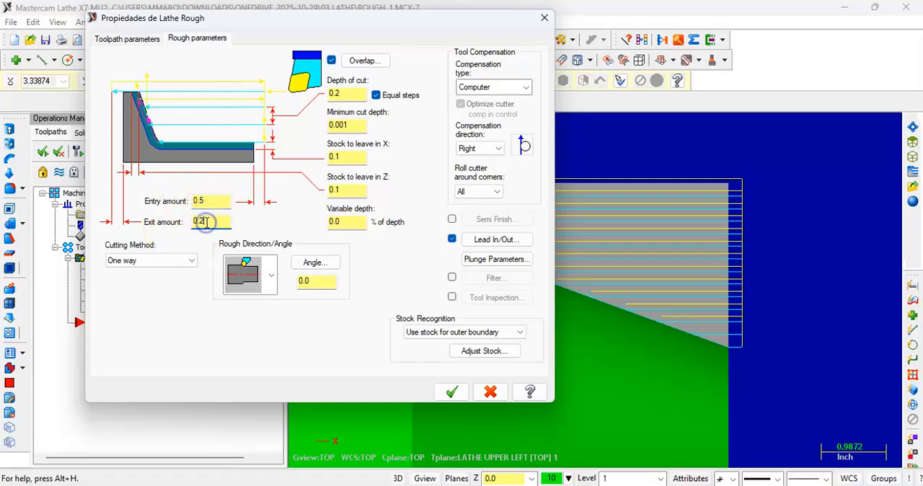
click(347, 187)
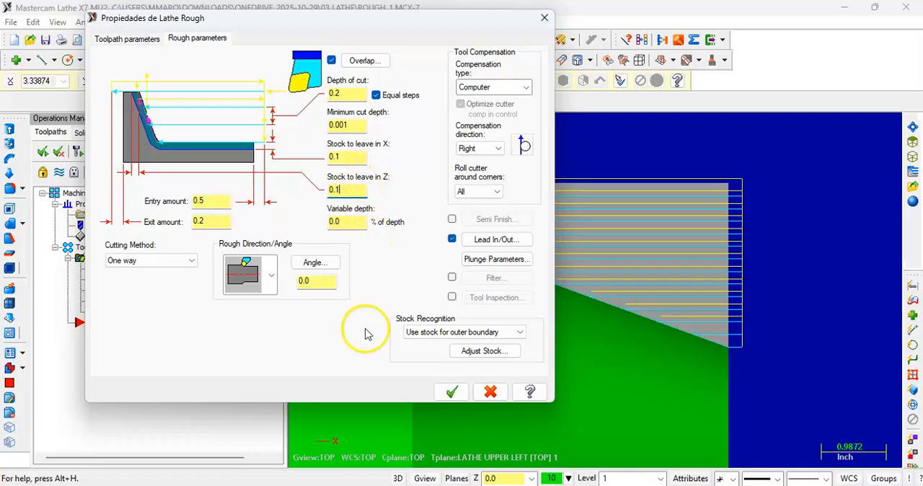
click(452, 392)
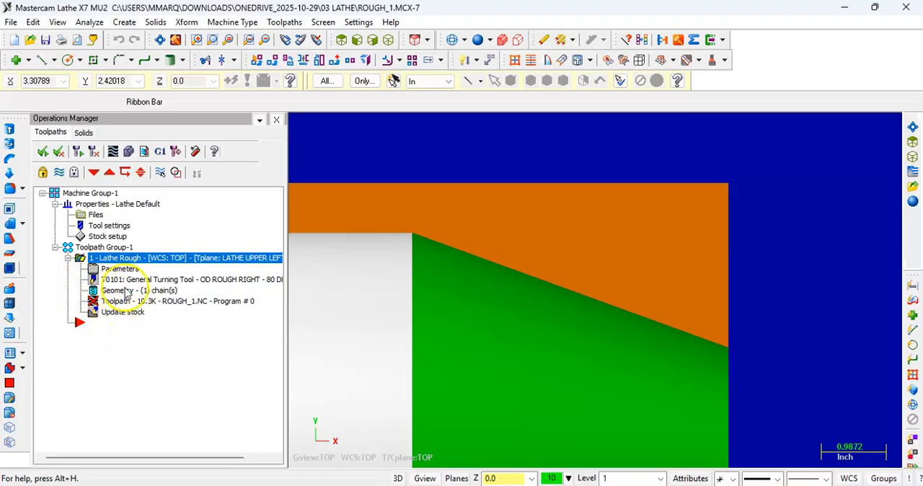
Step: Regenerate the Lathe Rough operation and check its passes and the stock left on the tapered profile
click(95, 151)
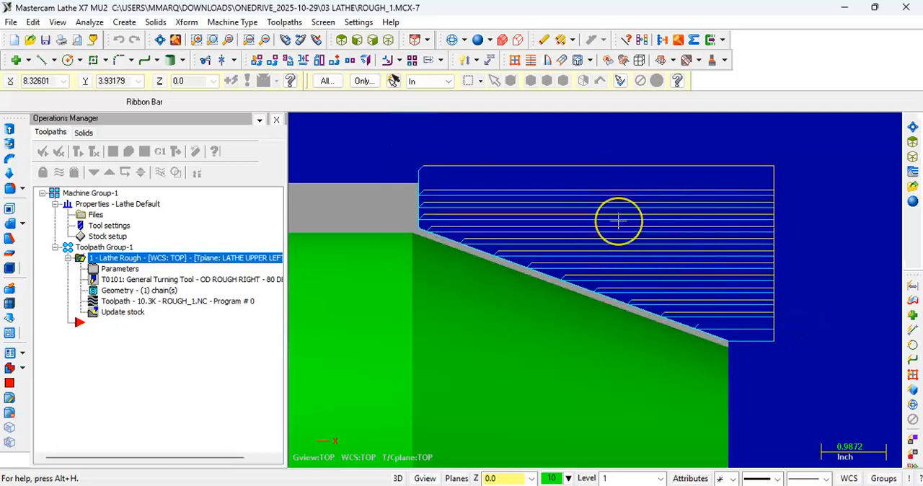
scroll(618, 221, down, 3)
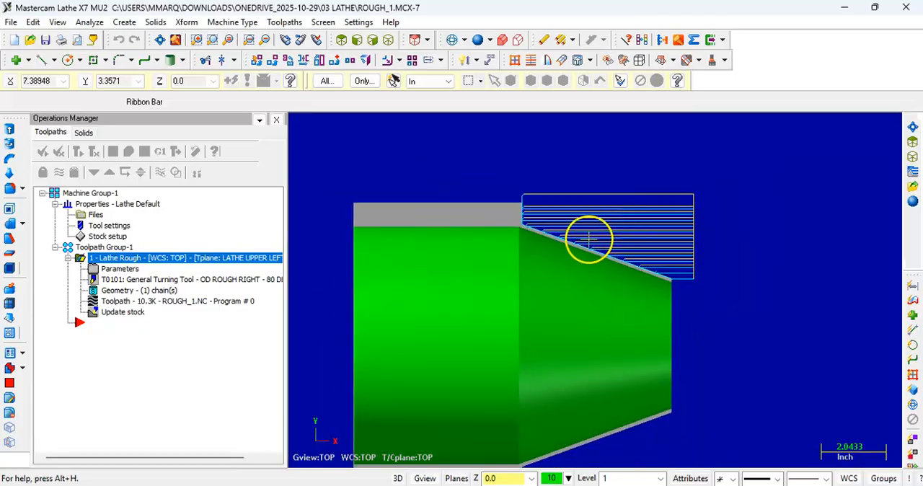
scroll(505, 267, down, 2)
scroll(406, 344, up, 3)
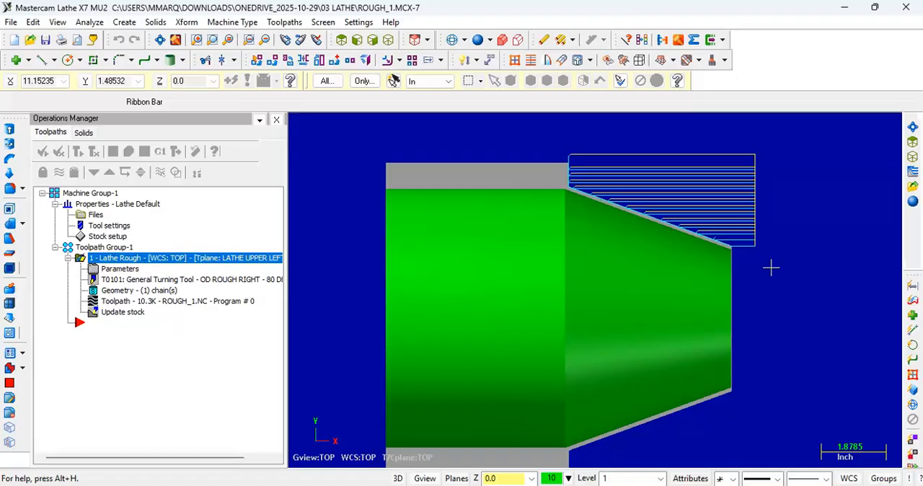
click(765, 312)
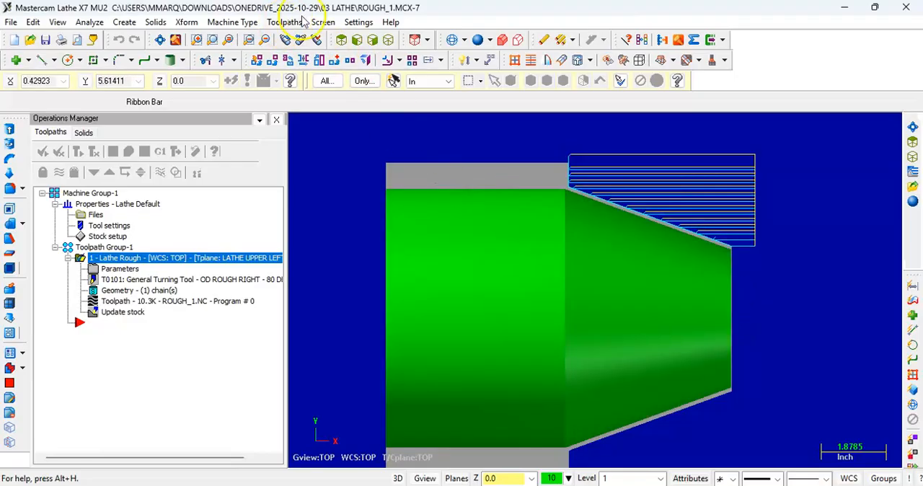
Step: View the operation's chained geometry, close the chain list, and examine the roughing passes along the taper
click(115, 290)
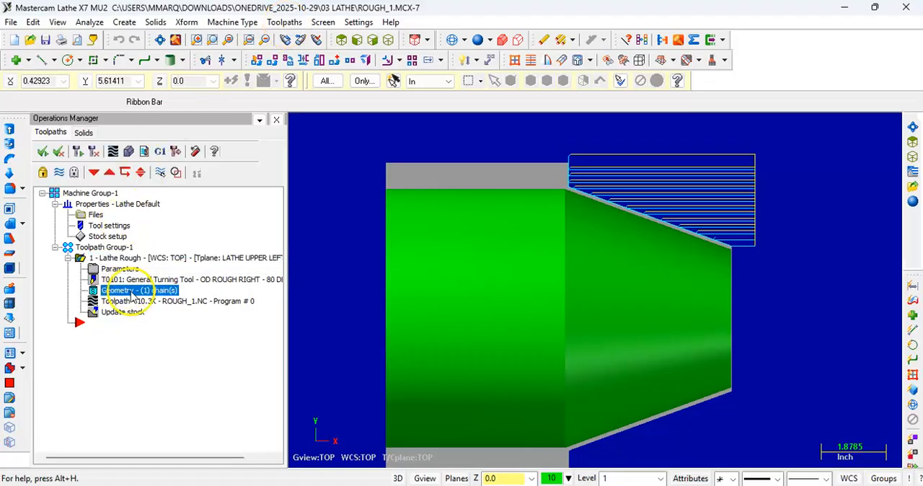
click(191, 143)
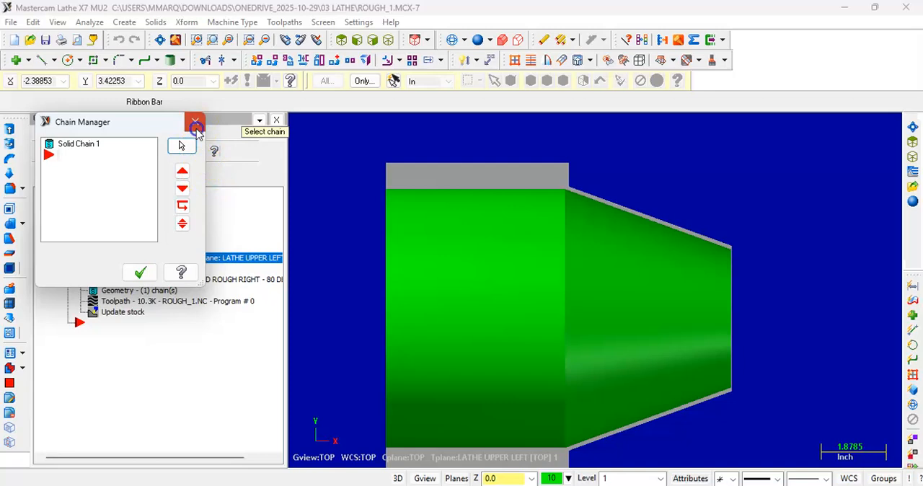
click(196, 127)
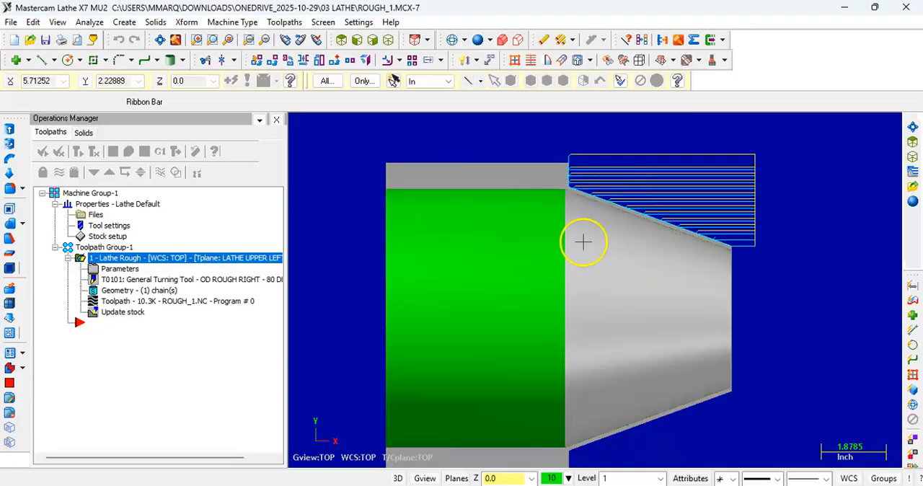
scroll(591, 188, up, 2)
scroll(598, 169, up, 1)
scroll(599, 221, up, 1)
scroll(764, 269, down, 3)
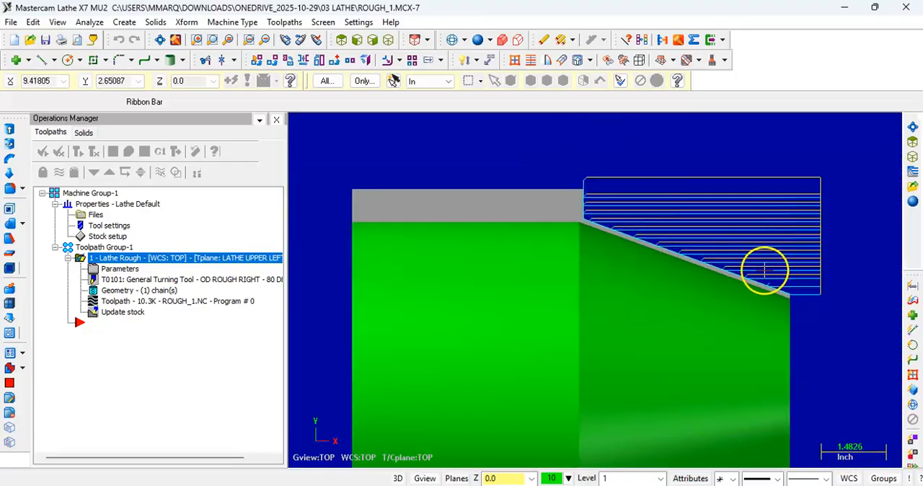